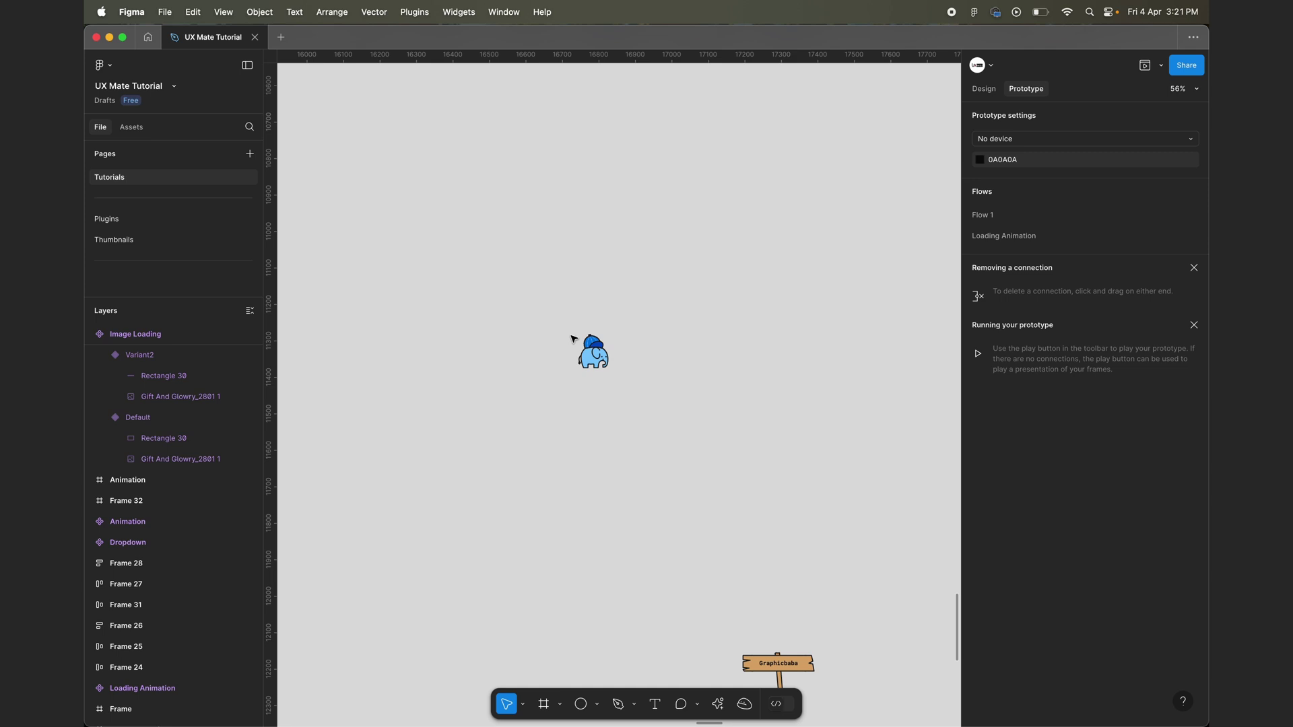
Give the FigPal companion a new hat, browse its character sets, and save the customization.
click(745, 704)
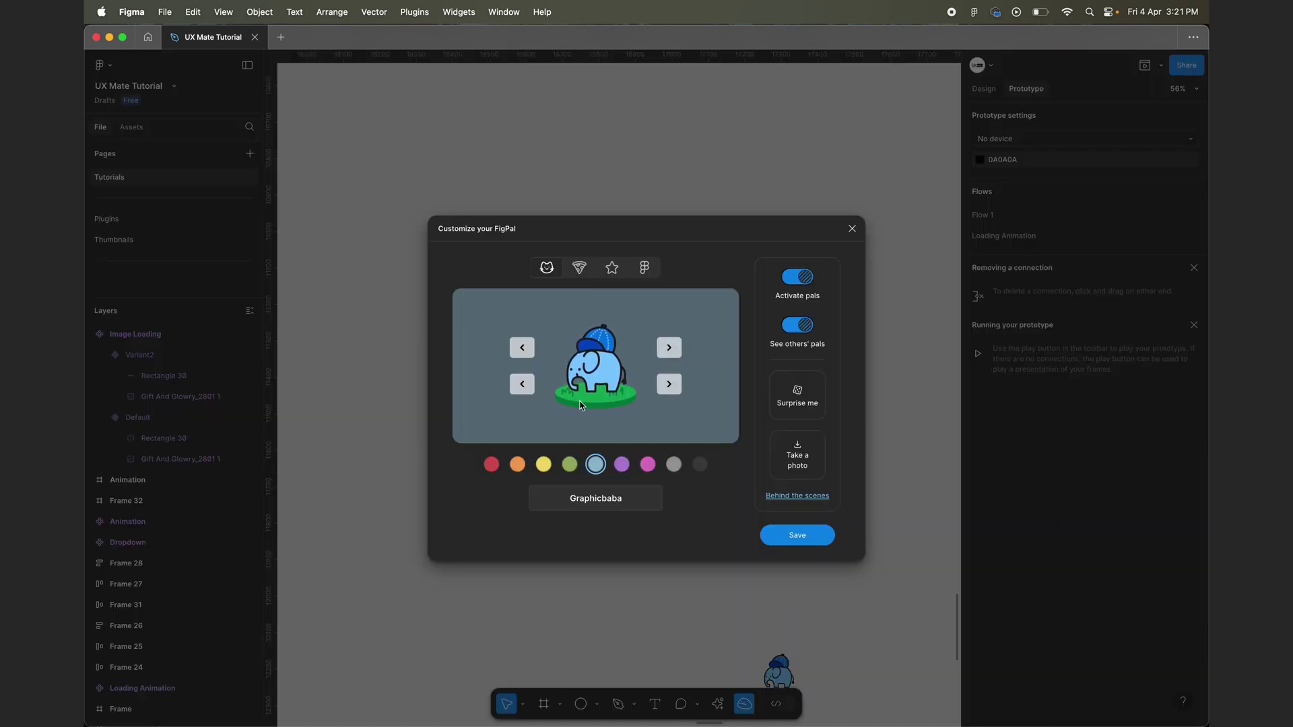
click(524, 350)
click(582, 272)
click(612, 270)
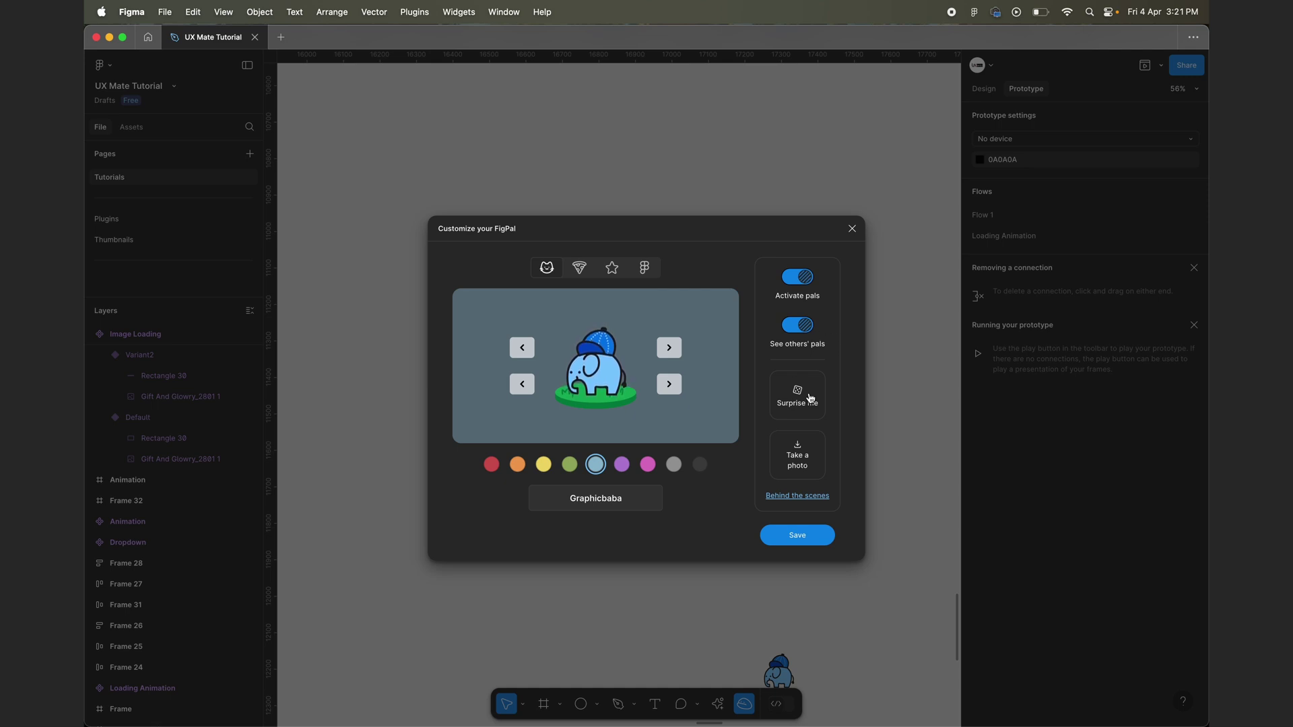
click(800, 538)
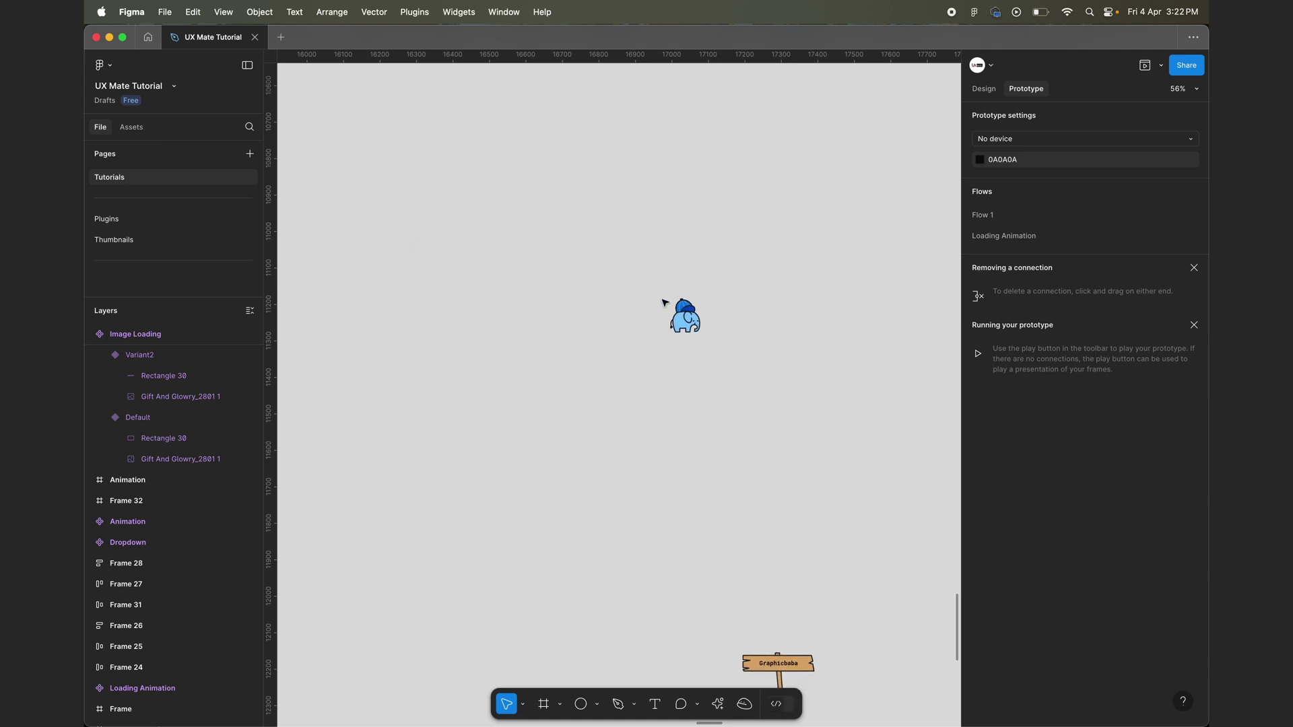
Create an iPhone 16 frame from the Phone frame presets.
click(560, 704)
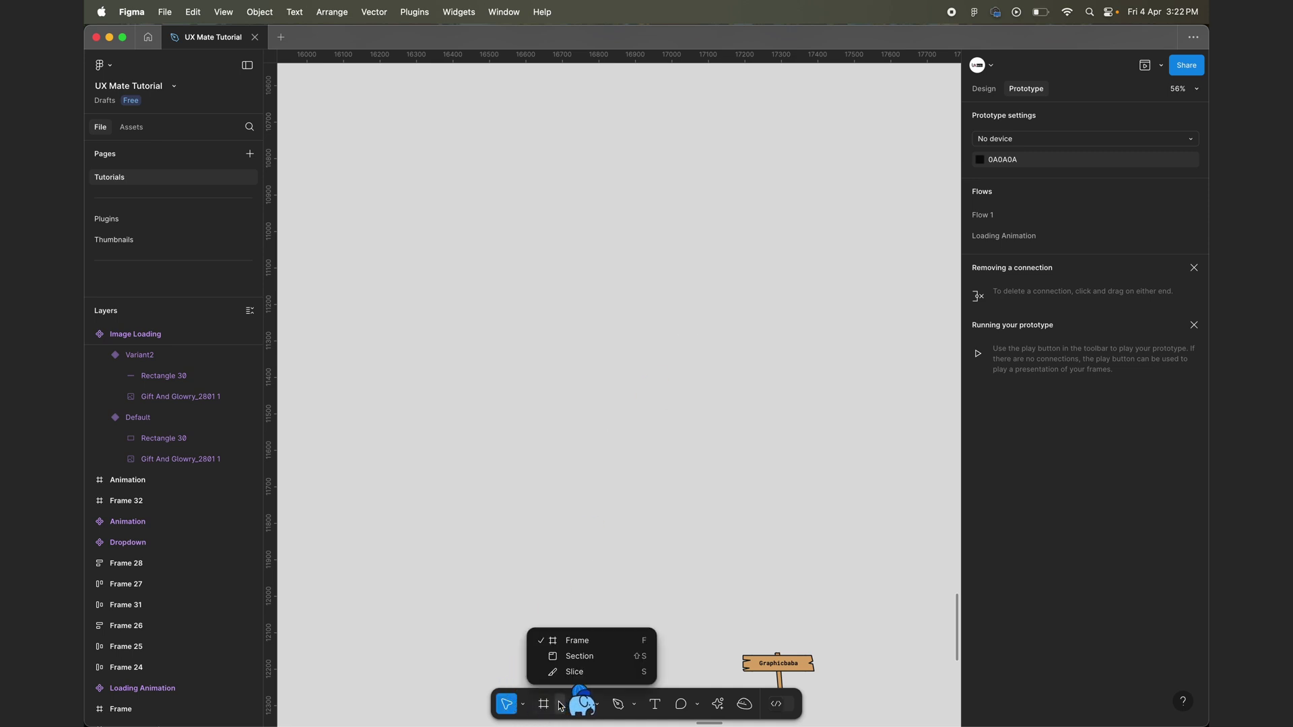
click(577, 642)
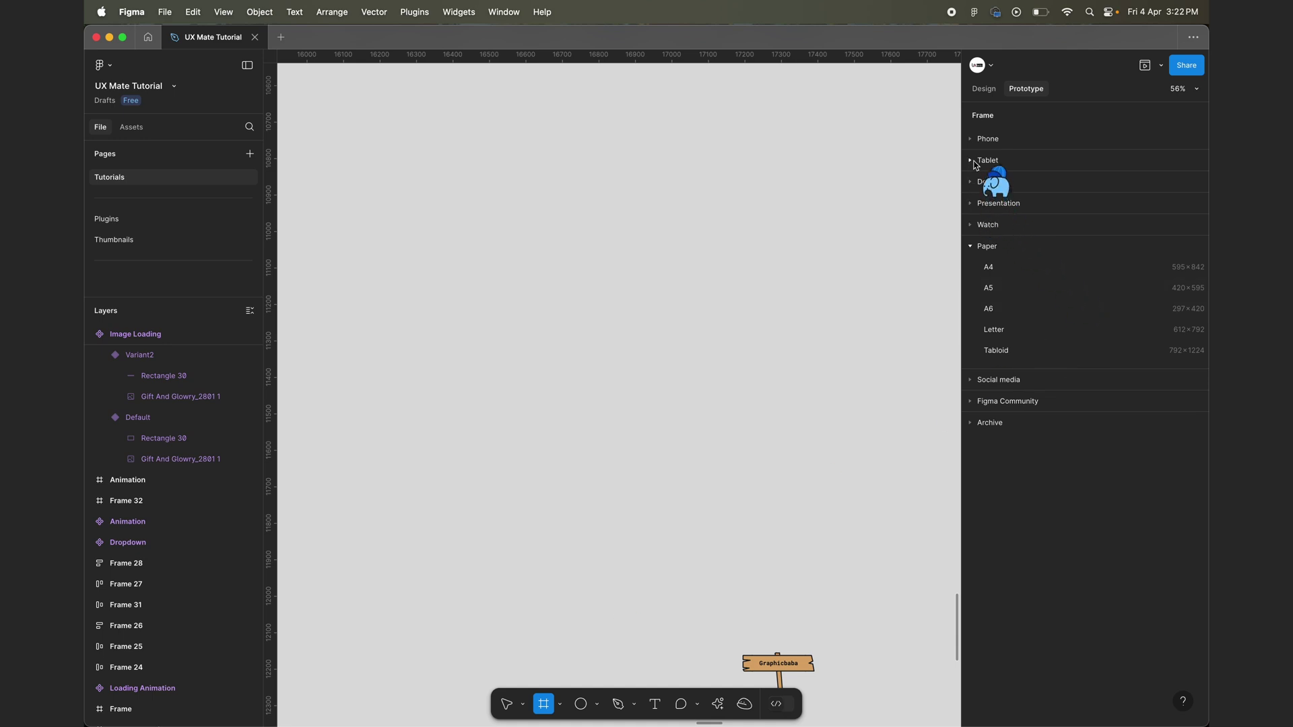
click(984, 138)
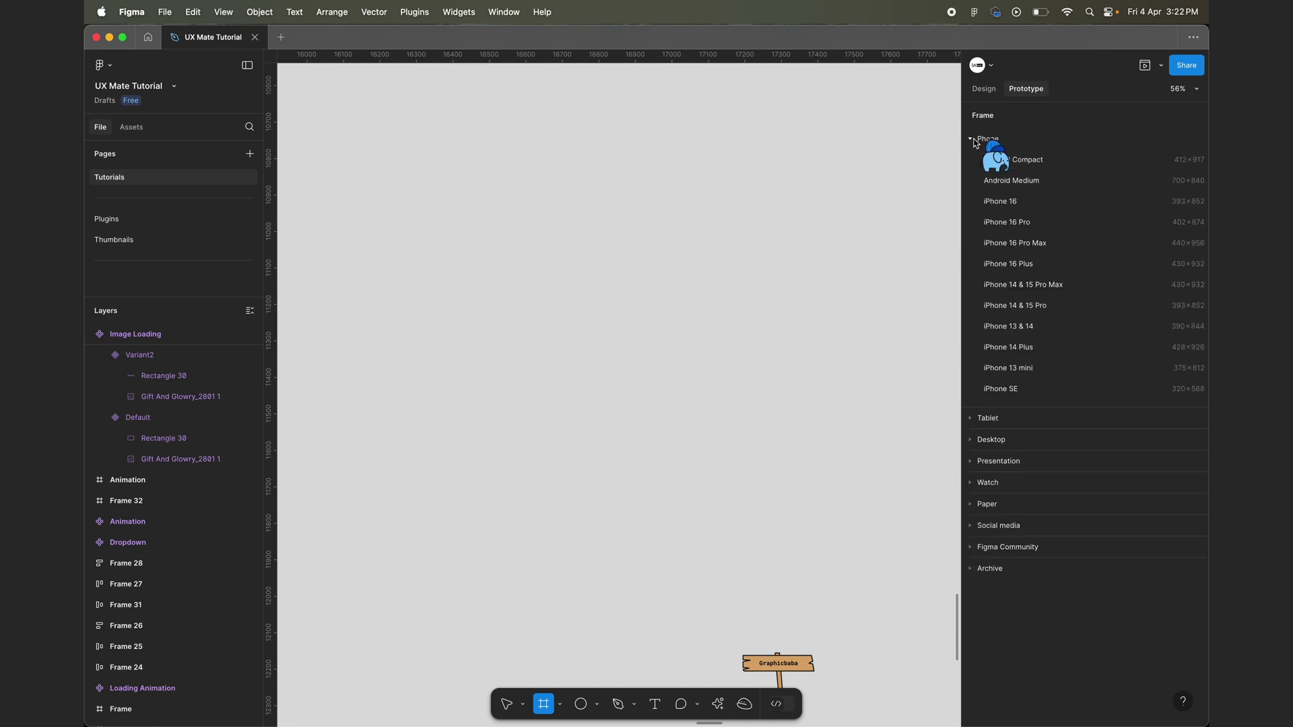
click(1037, 203)
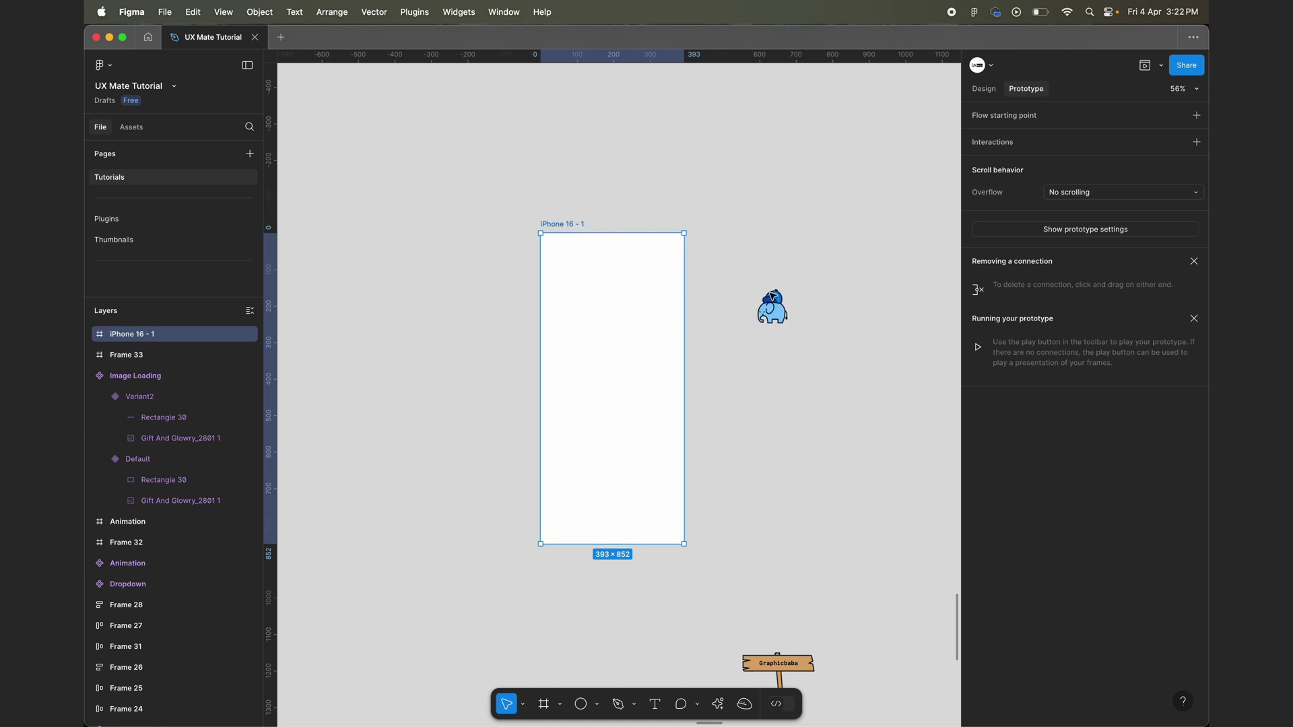
scroll(635, 289, up, 3)
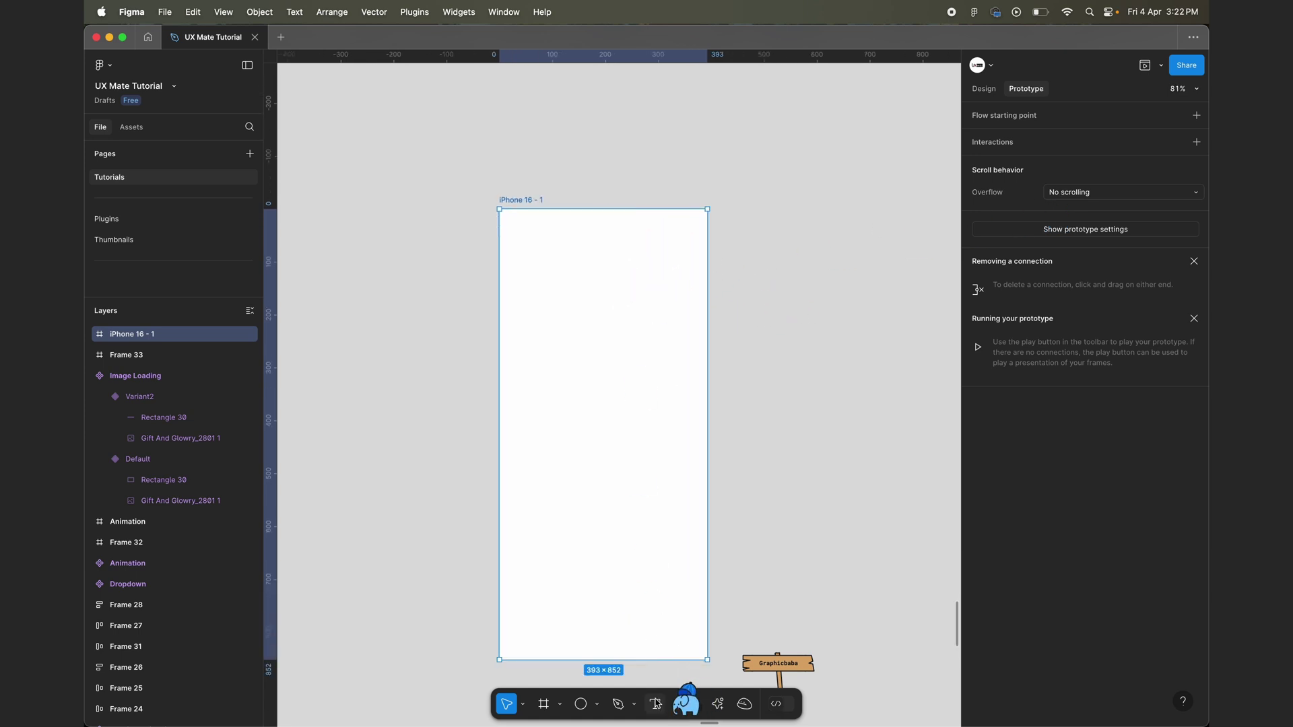
Add the heading 'TEXT ANIMATION IS SUPER COOL IN FIGMA' and move it above the phone frame.
click(655, 704)
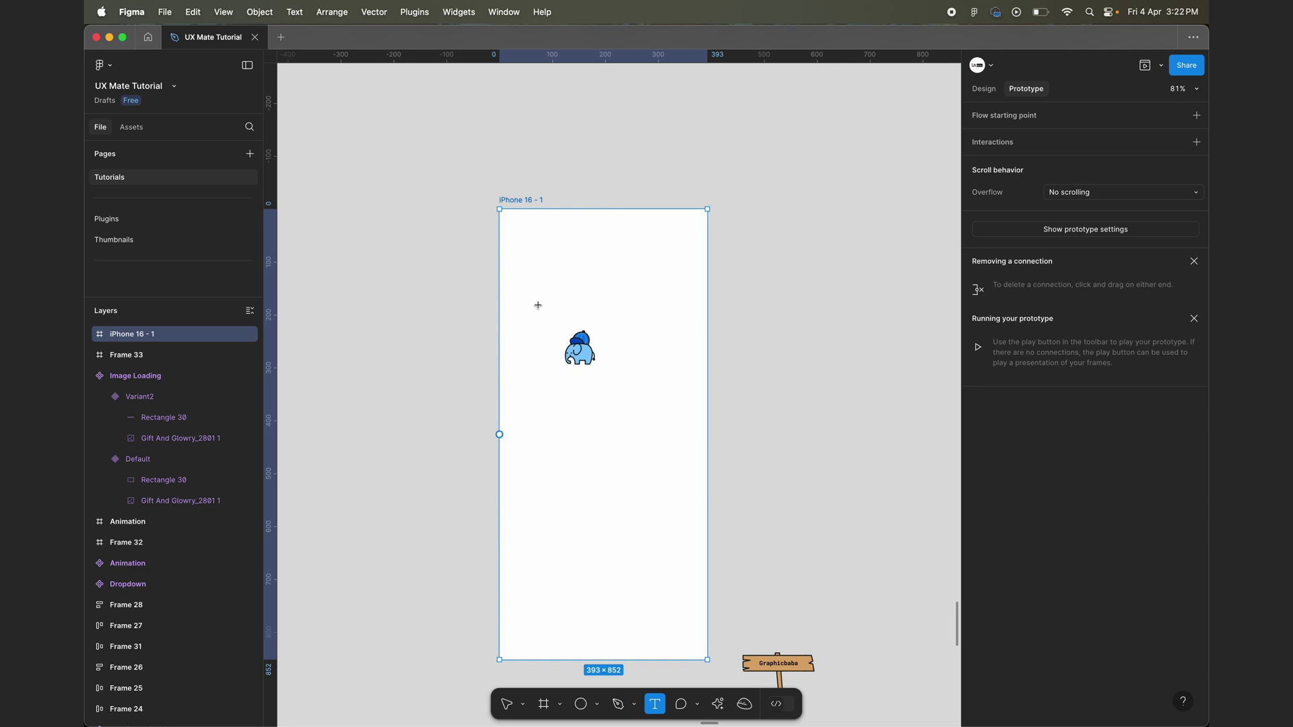
click(522, 280)
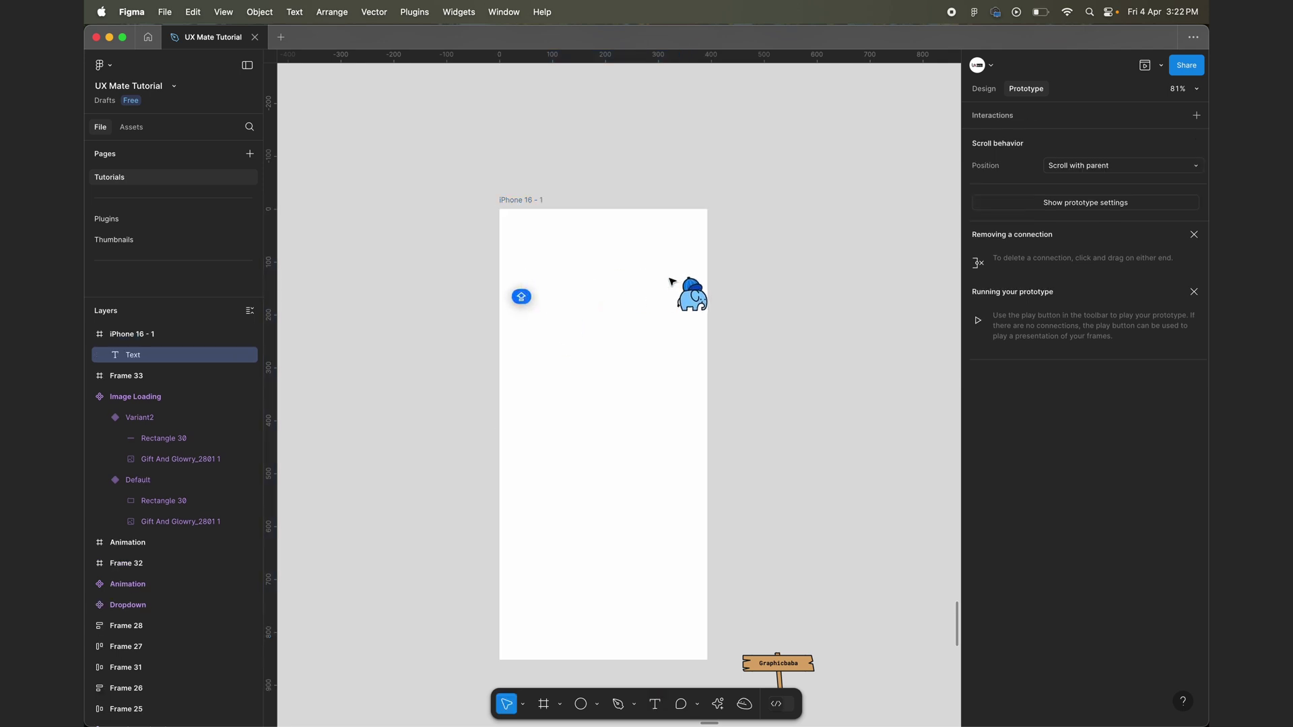
text(TE)
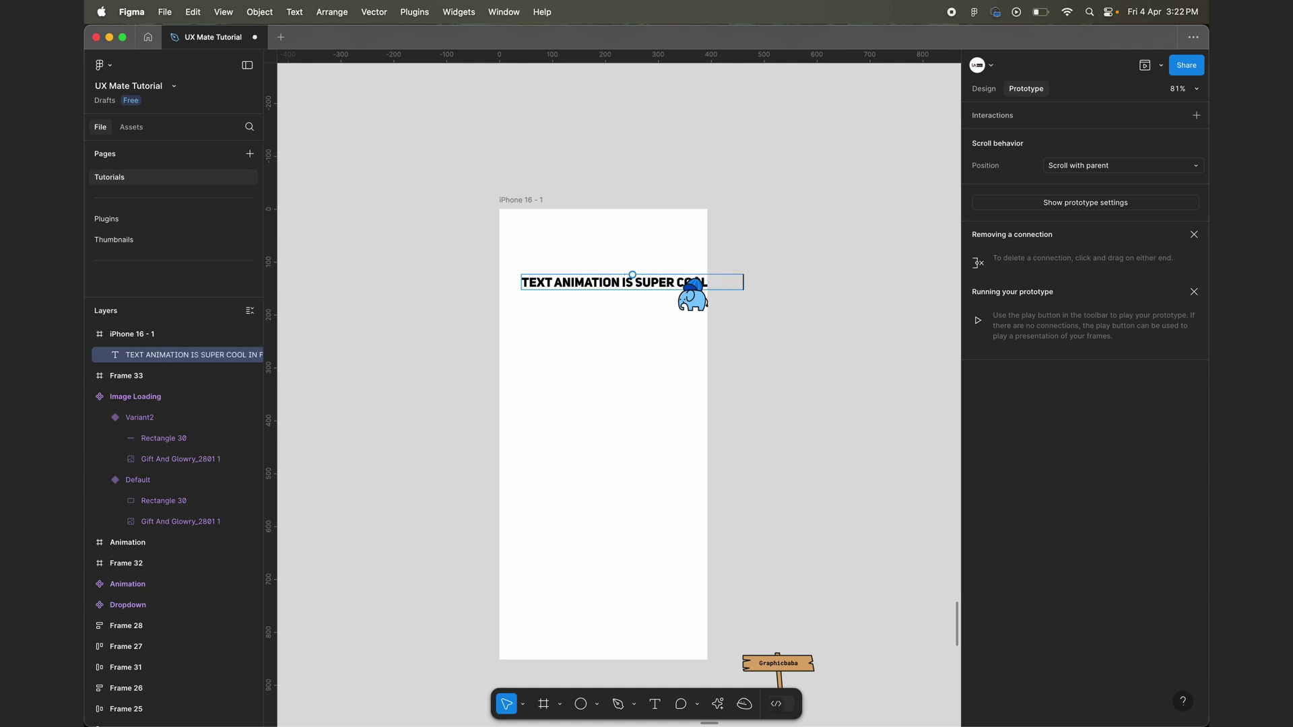
key(Escape)
drag(552, 282, 527, 137)
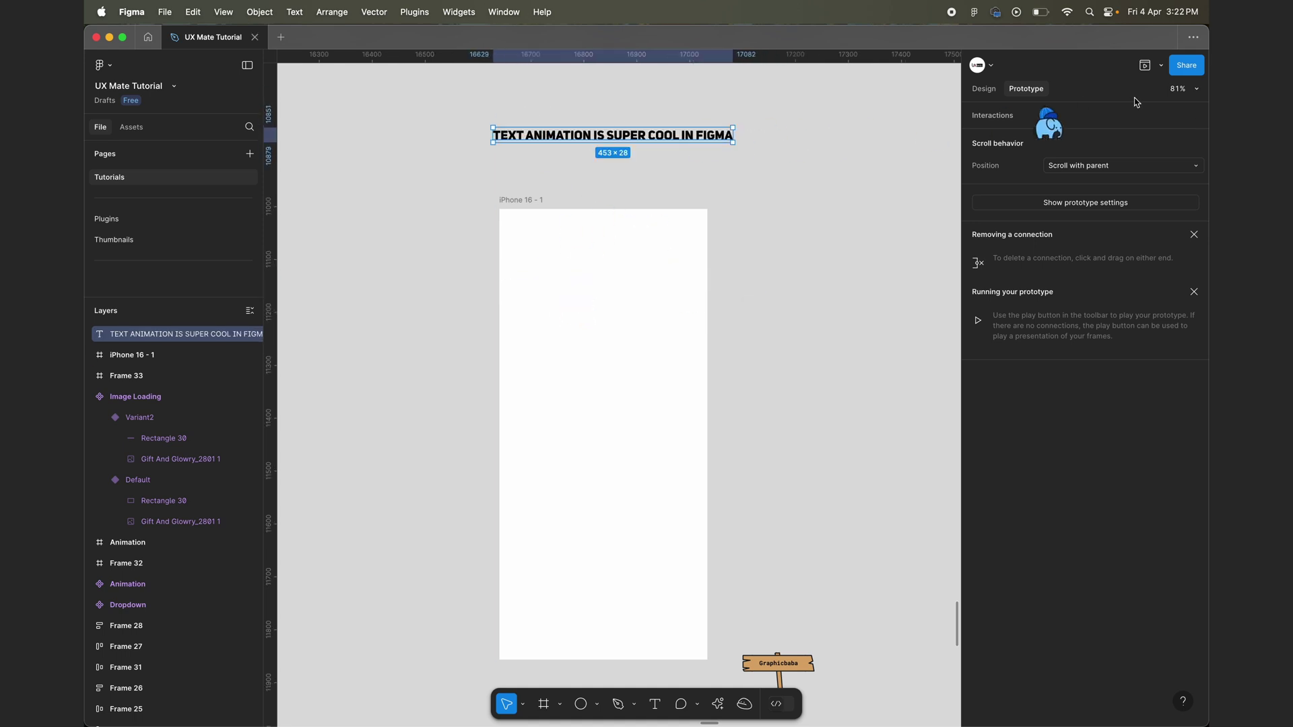
Replace the heading's black fill with grey 6D6D6D and remove its stroke.
click(984, 88)
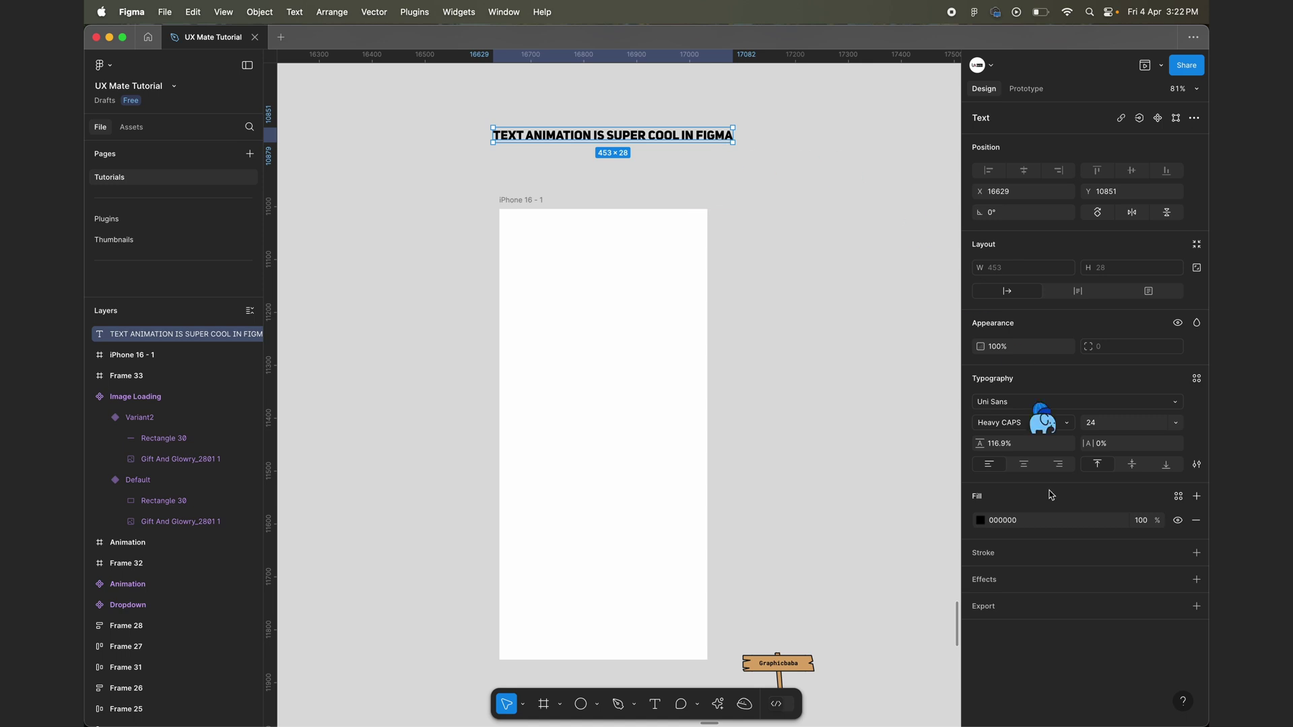
click(1196, 520)
click(1197, 523)
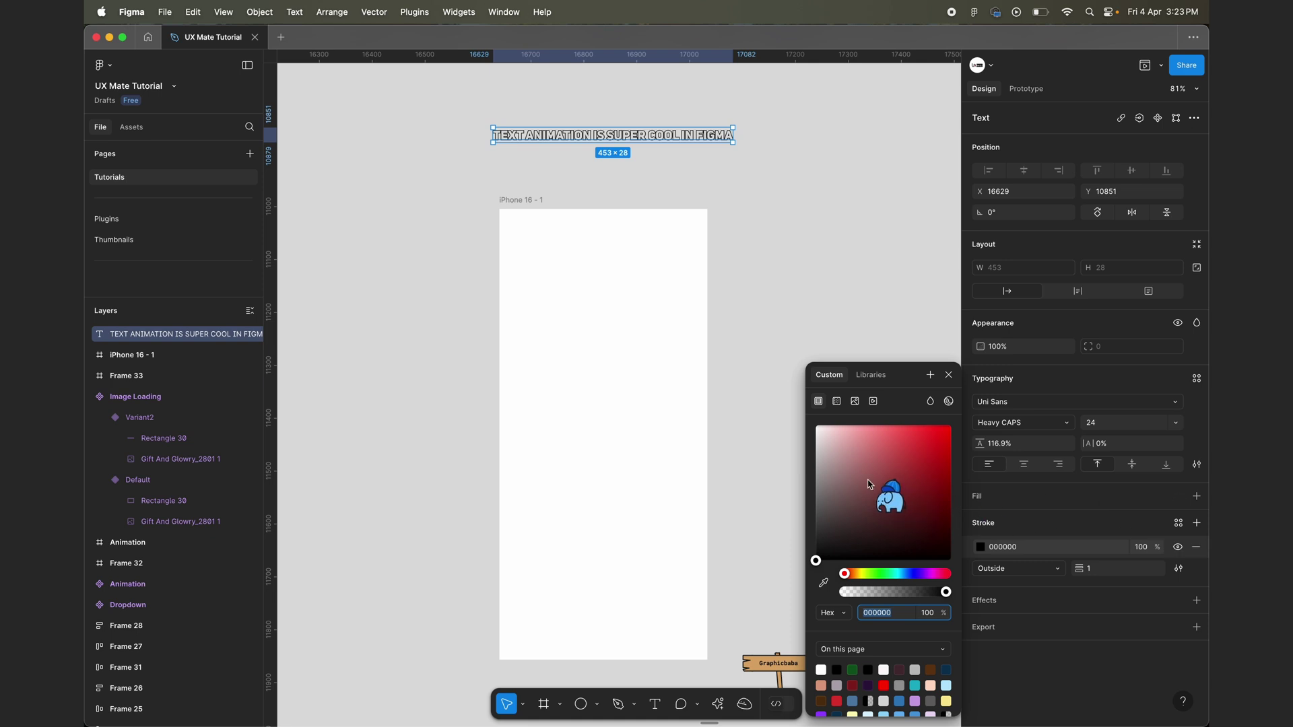
click(1196, 496)
click(1196, 577)
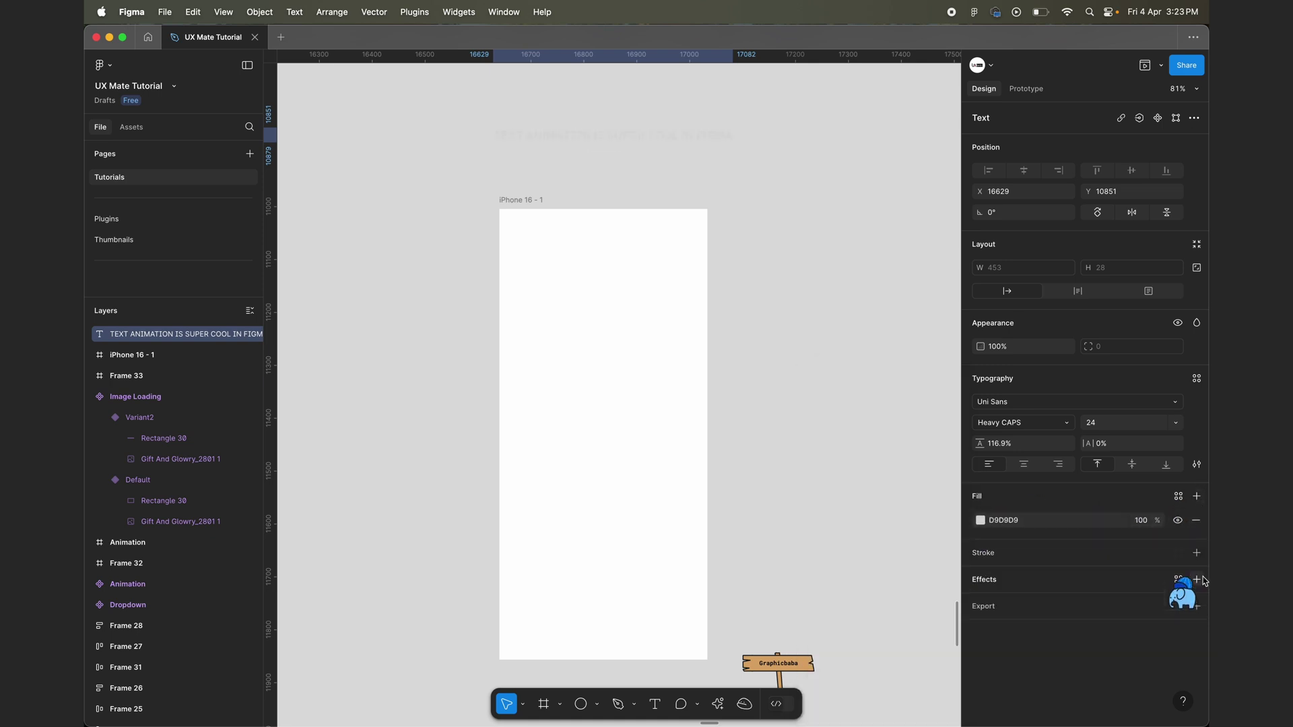
click(982, 521)
drag(820, 532, 804, 507)
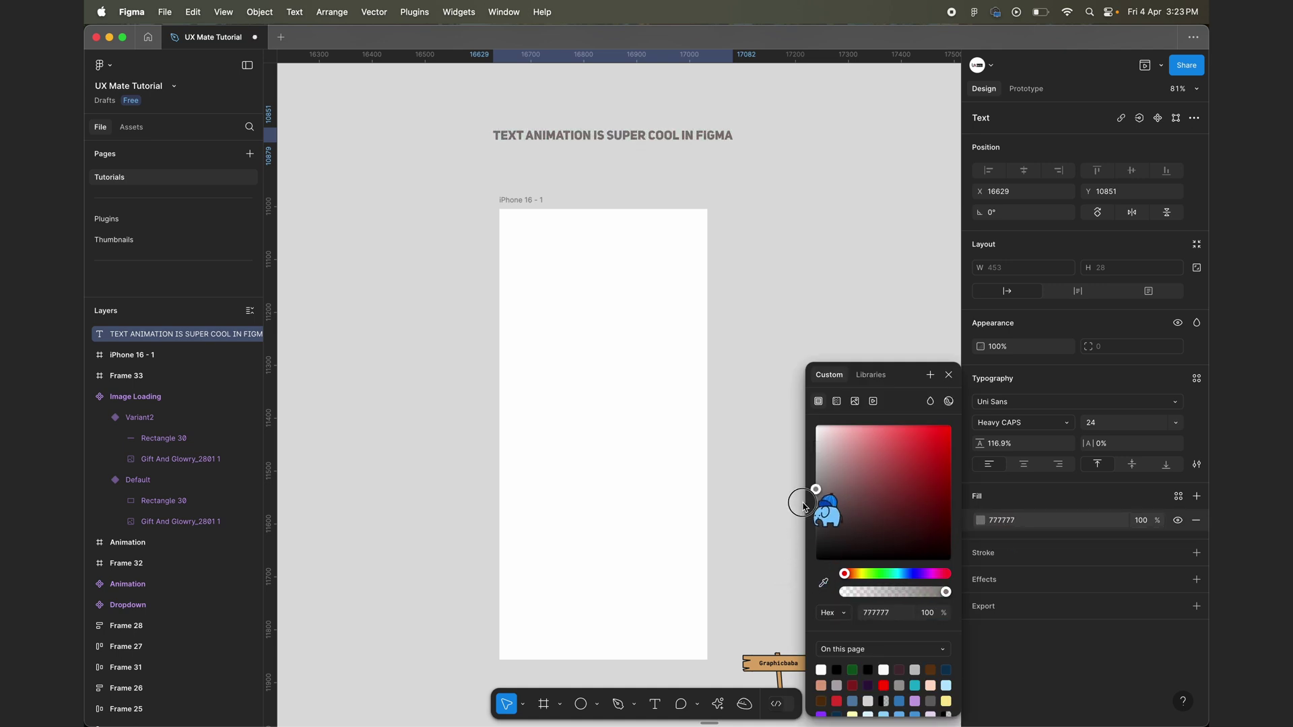
click(758, 209)
scroll(719, 139, up, 5)
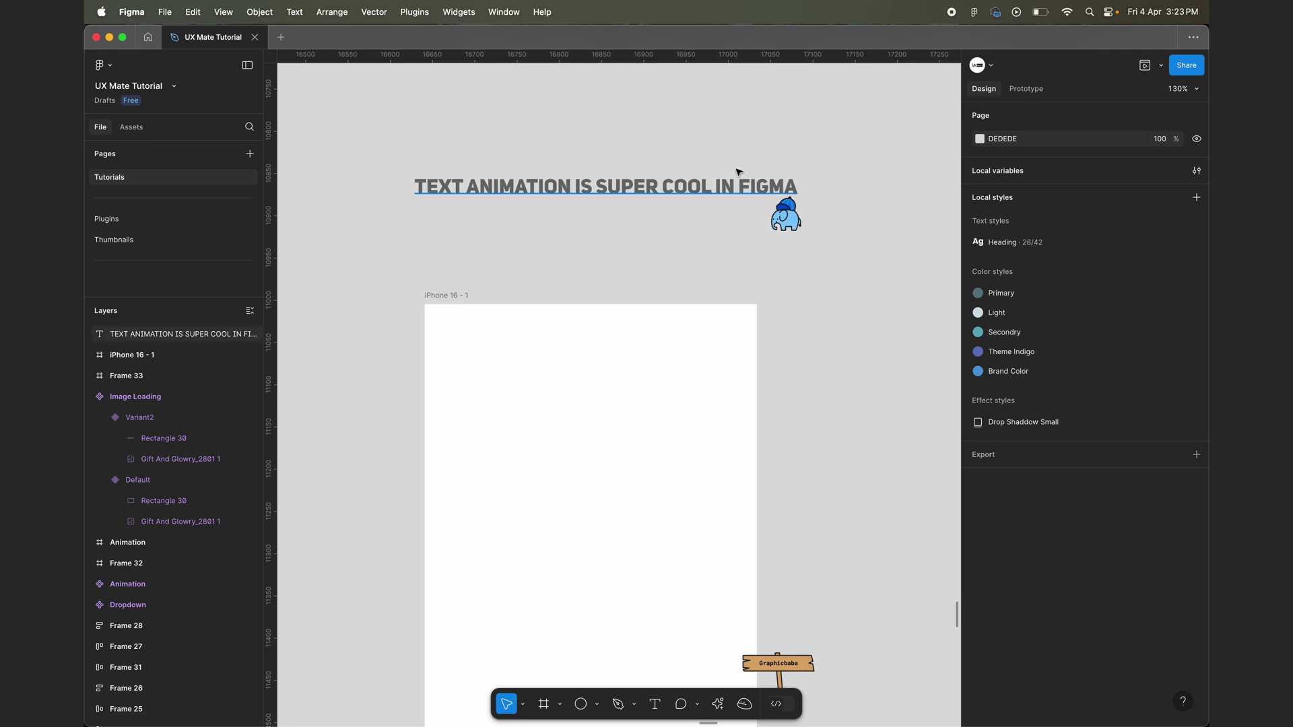
Draw a small 26×26 polygon triangle just after the heading's last word.
click(597, 704)
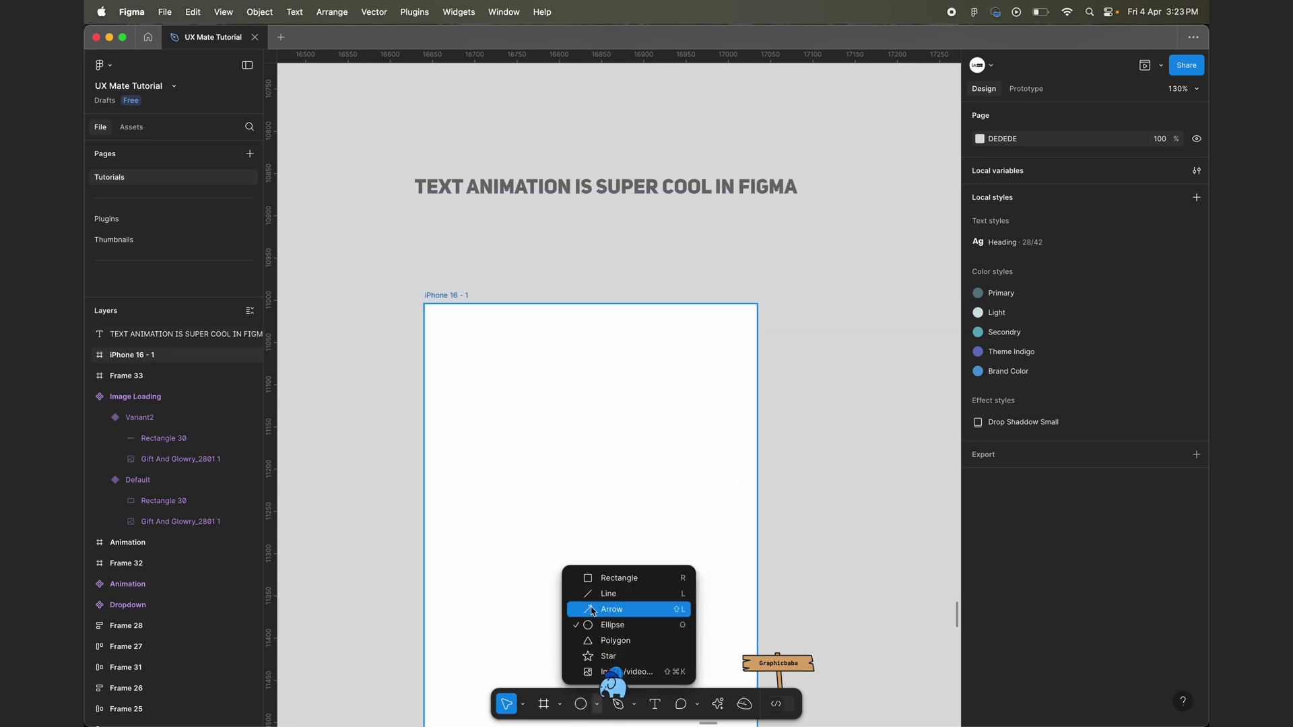
click(619, 638)
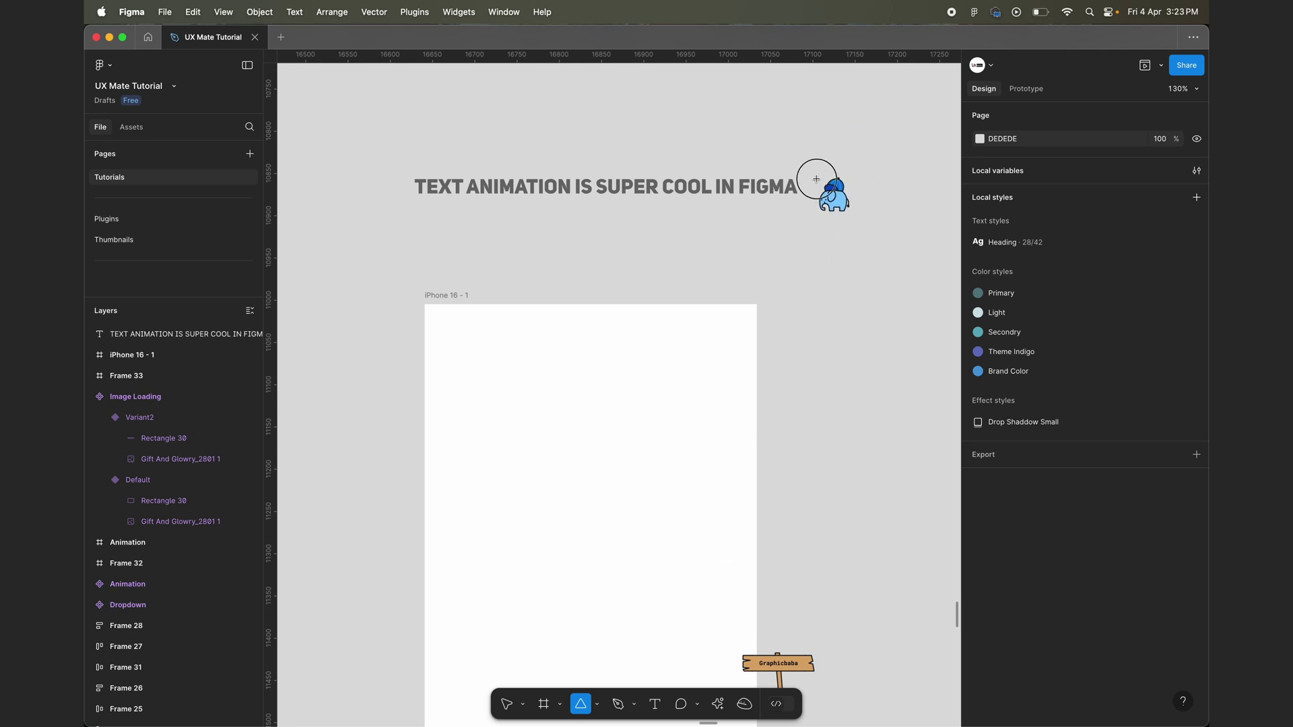
mouse_move(810, 174)
mouse_down()
mouse_move(832, 196)
mouse_move(800, 184)
mouse_up()
scroll(832, 192, up, 5)
scroll(808, 193, down, 5)
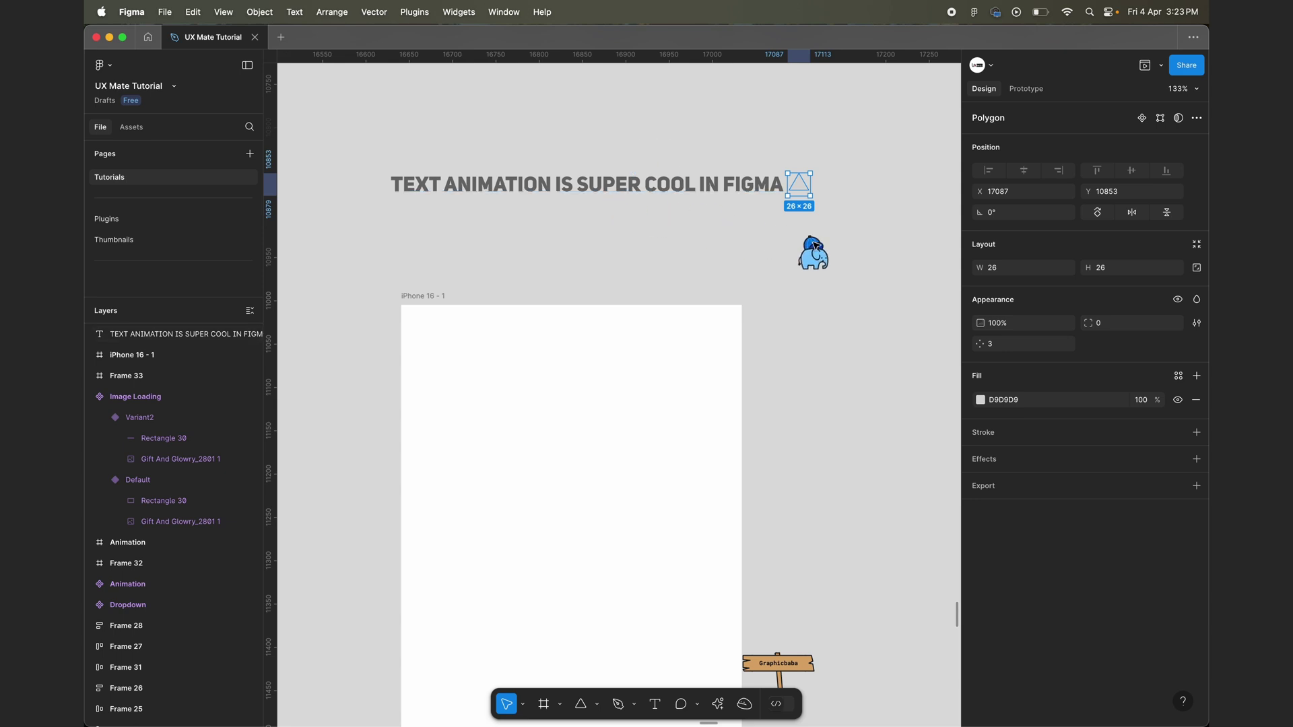
Fill the triangle with red FF0000, then select it together with the heading.
click(981, 400)
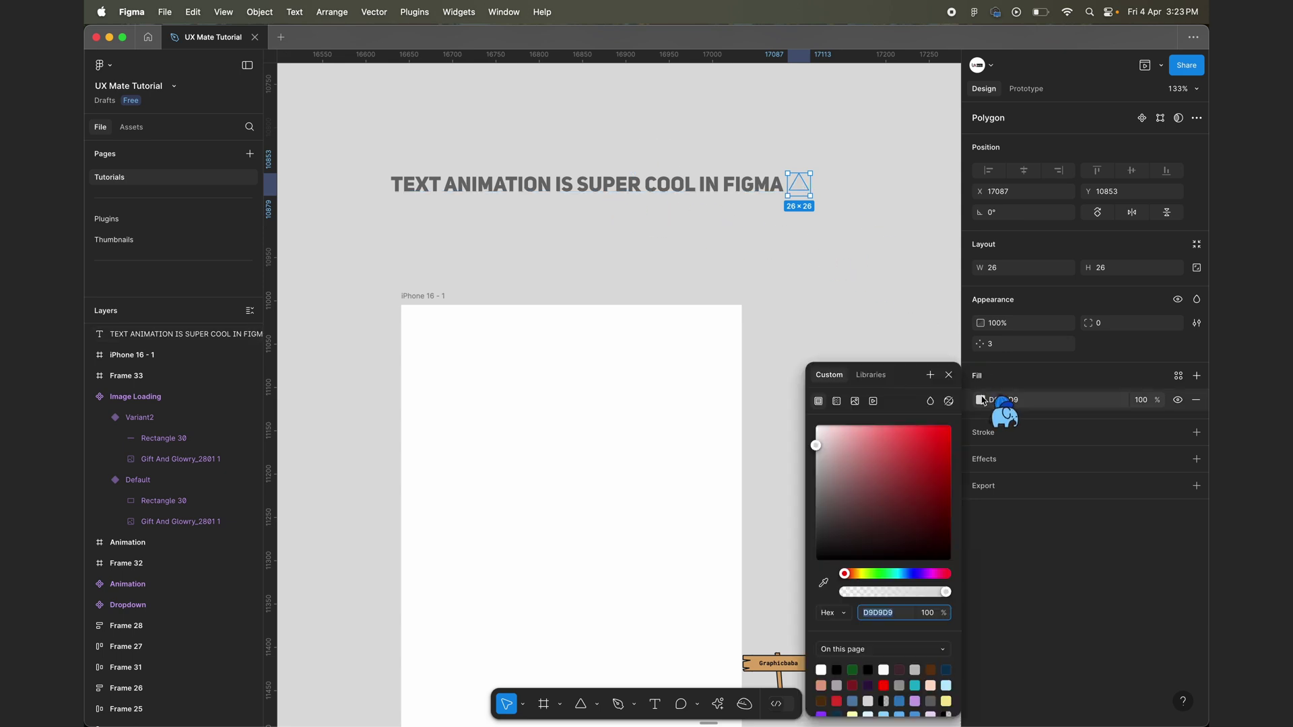
drag(940, 465, 954, 404)
click(859, 246)
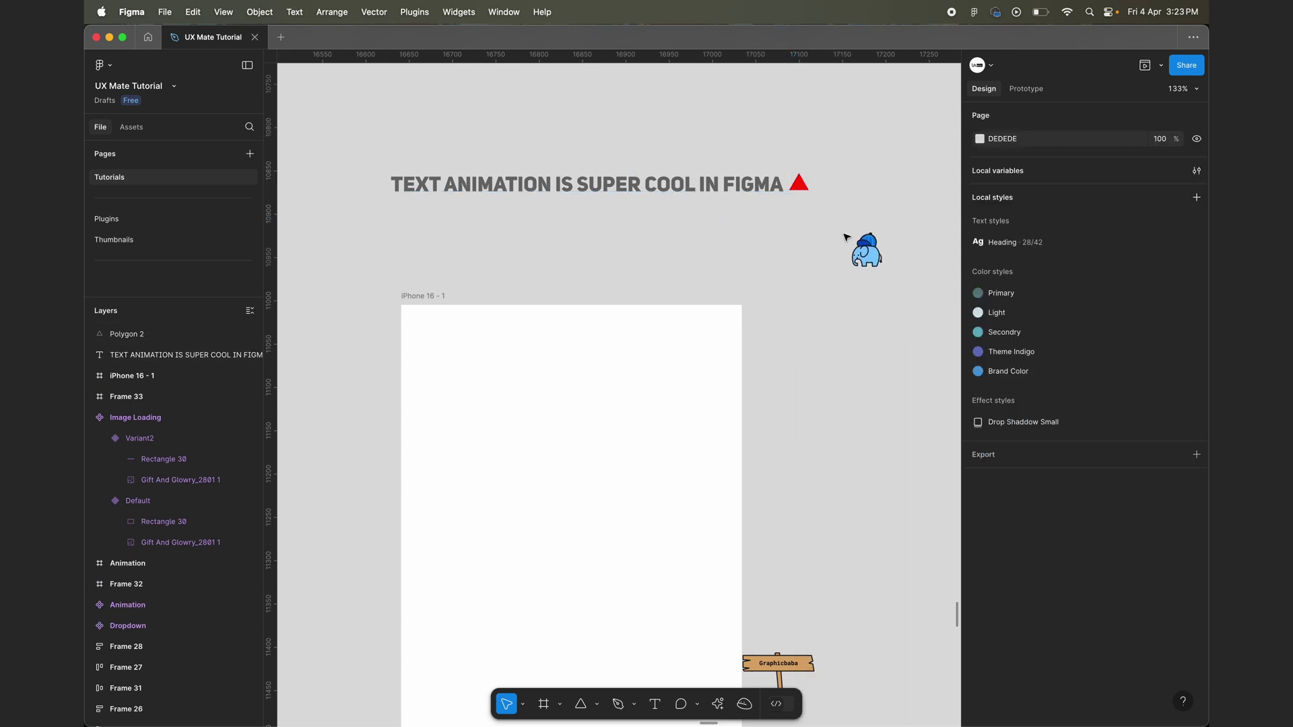
click(767, 189)
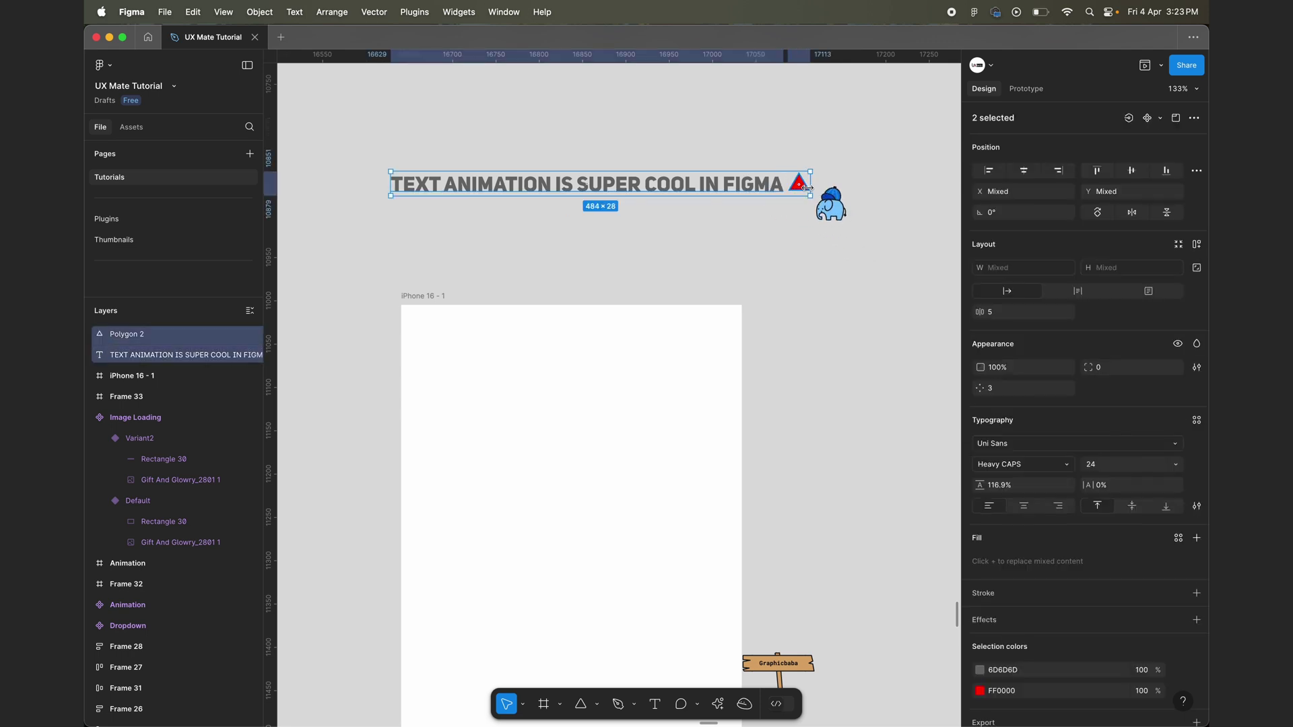
shift+click(800, 183)
Wrap heading and triangle in auto-layout Frame 34, center them vertically, and resize the triangle to 24×24.
key(shift+a)
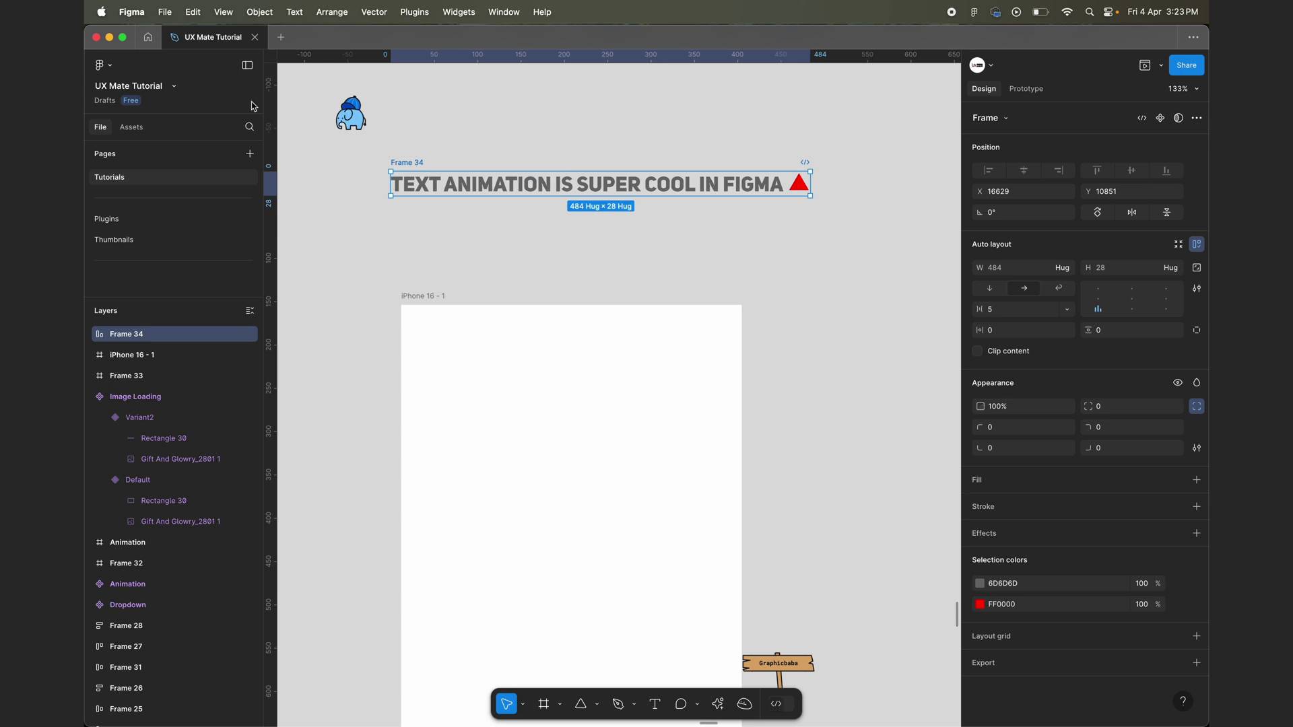
click(1100, 300)
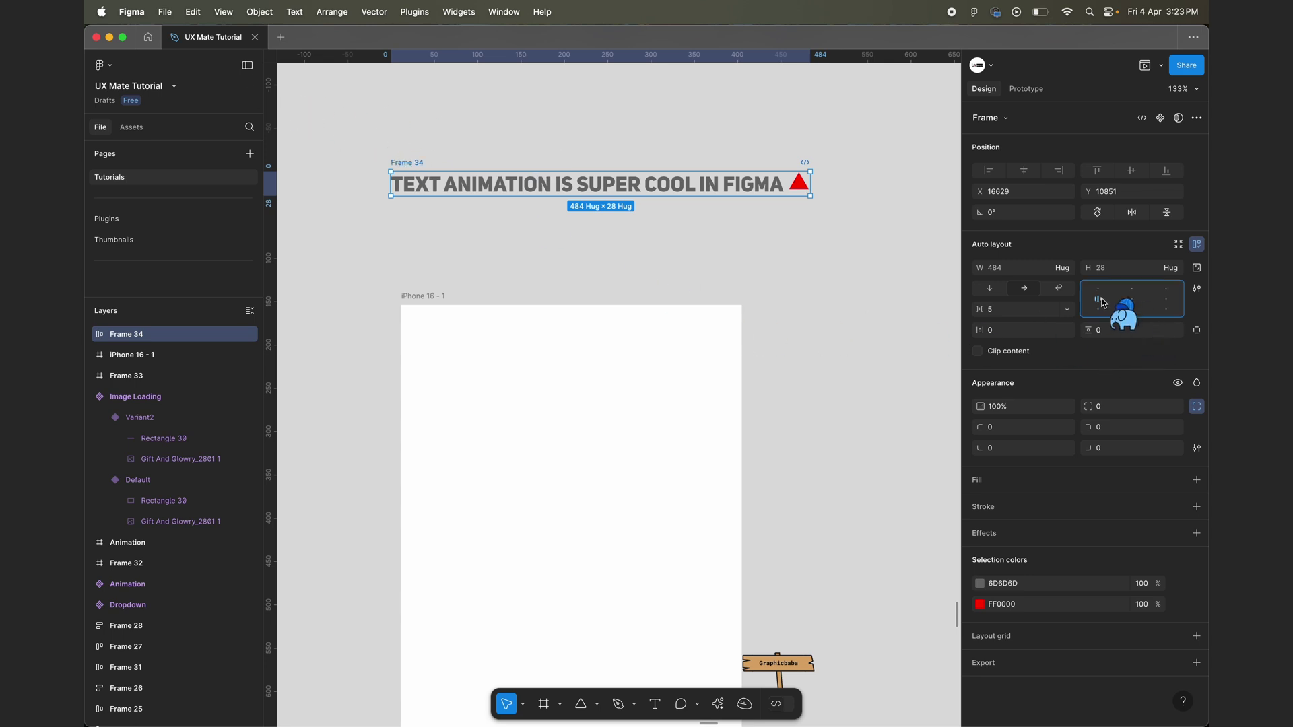
scroll(808, 185, up, 5)
click(800, 184)
scroll(801, 186, up, 5)
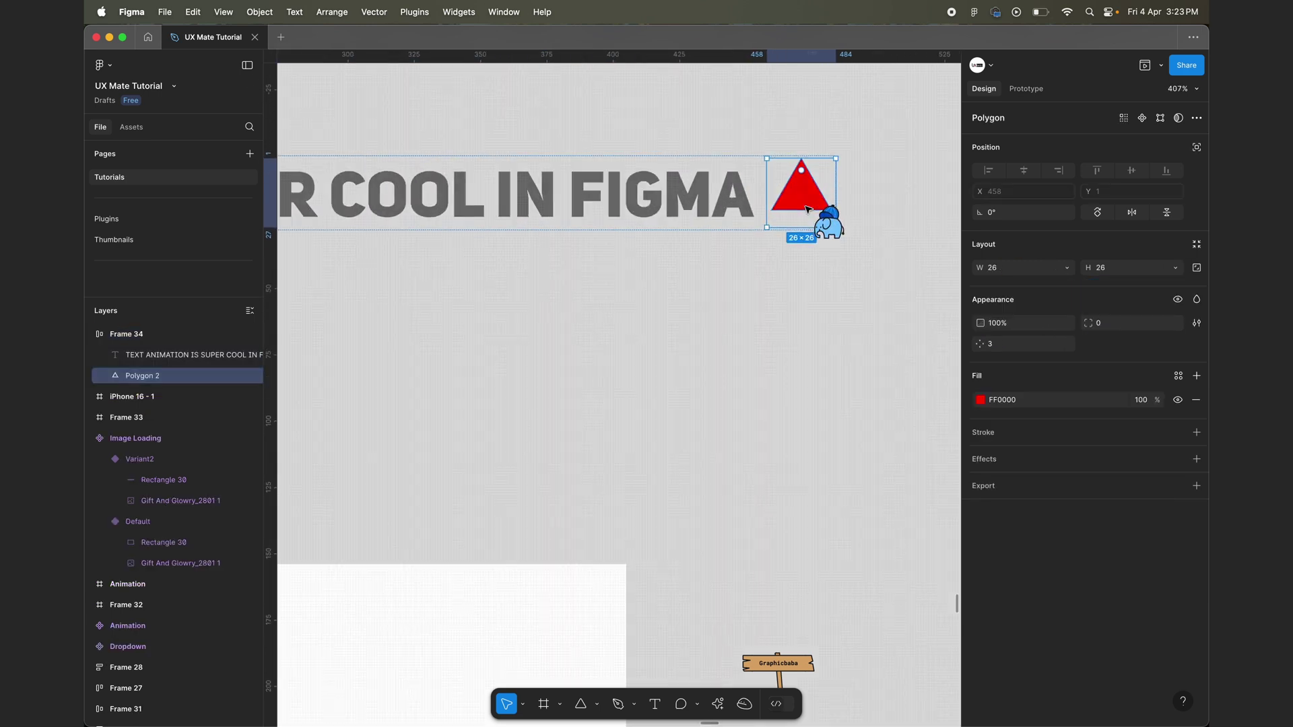
drag(767, 228, 767, 224)
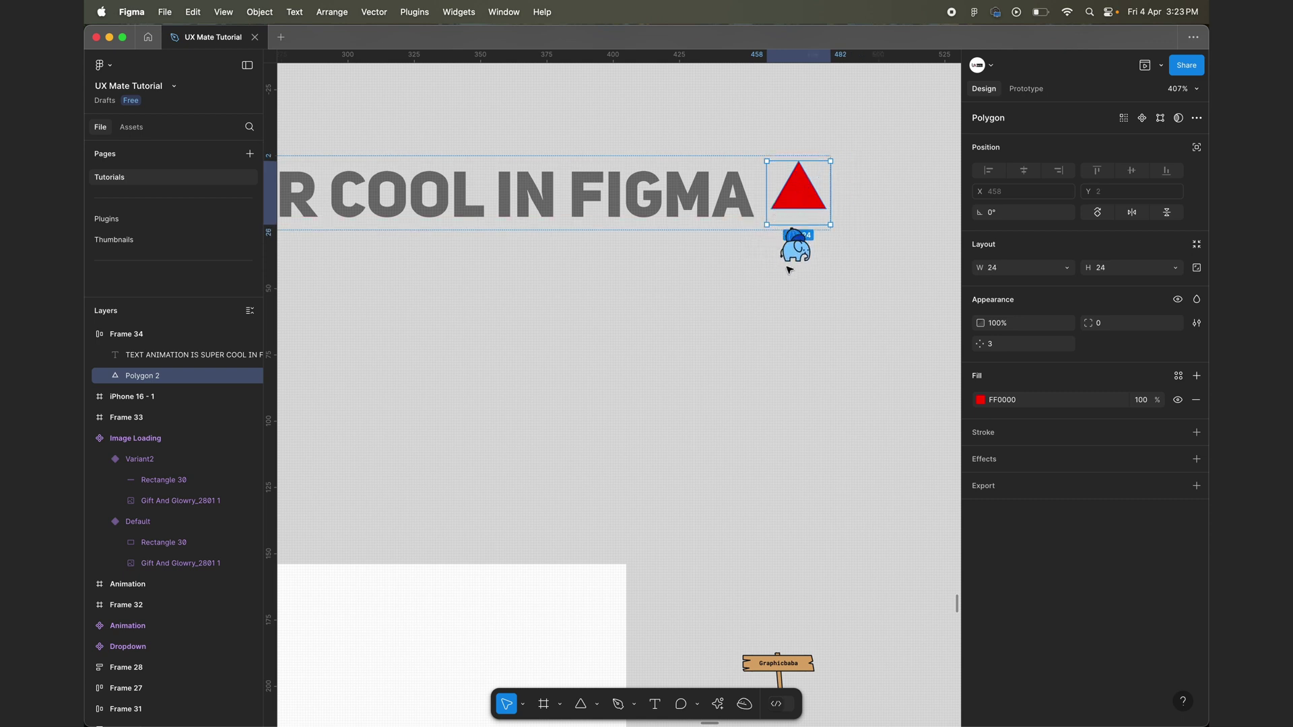
scroll(790, 270, down, 10)
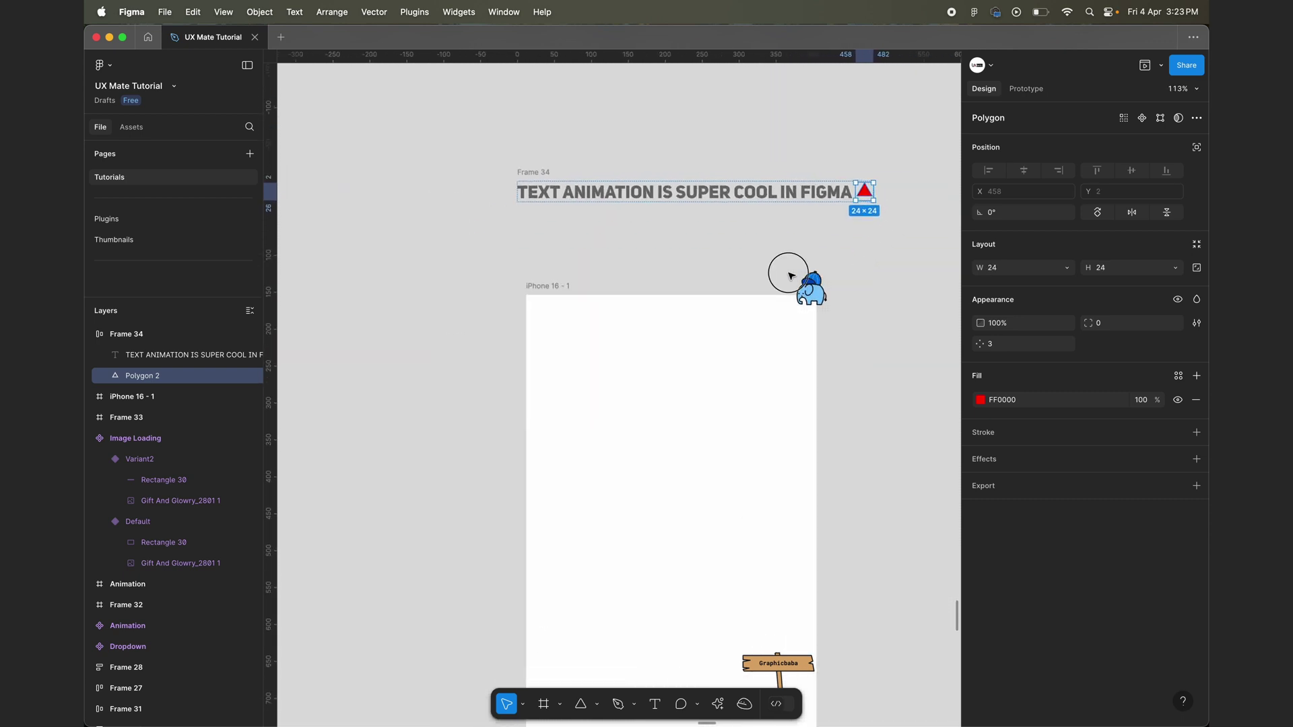
click(790, 276)
click(538, 179)
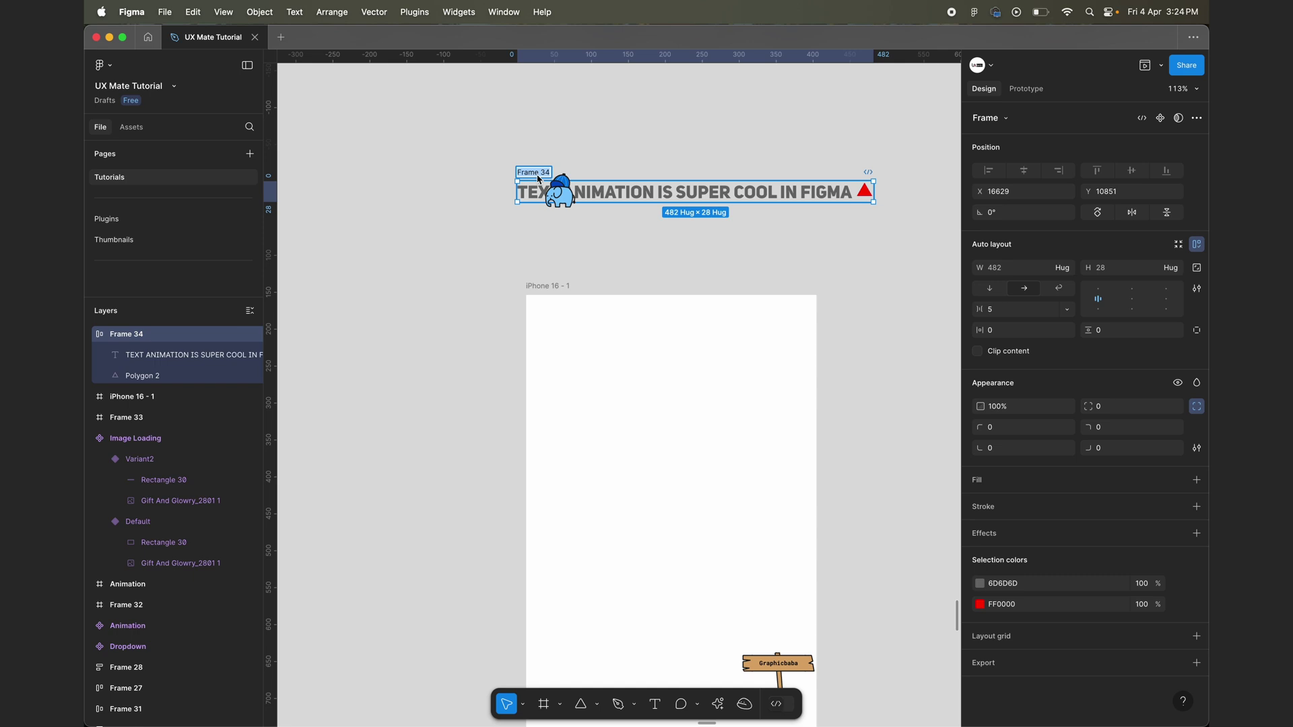
Rename the frame to 'Marquee / Start' and select its heading text and red triangle.
text(Marquee / Start)
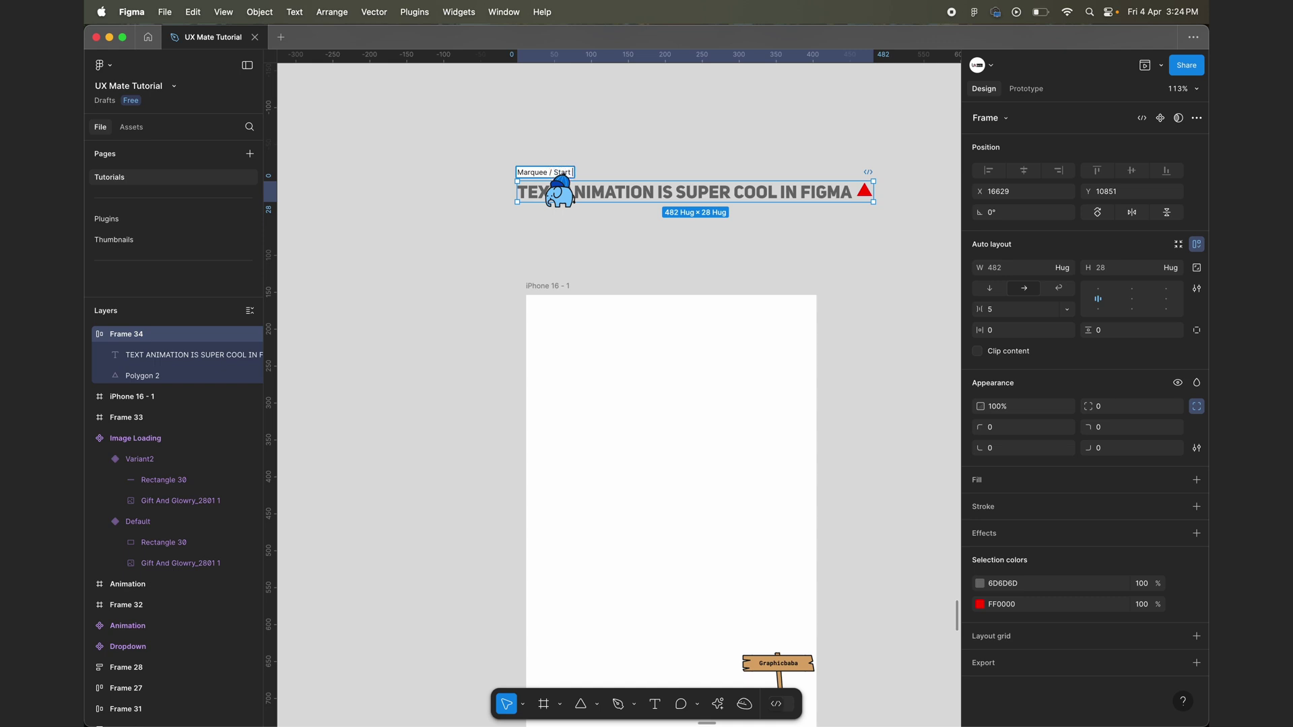
key(Return)
double_click(770, 197)
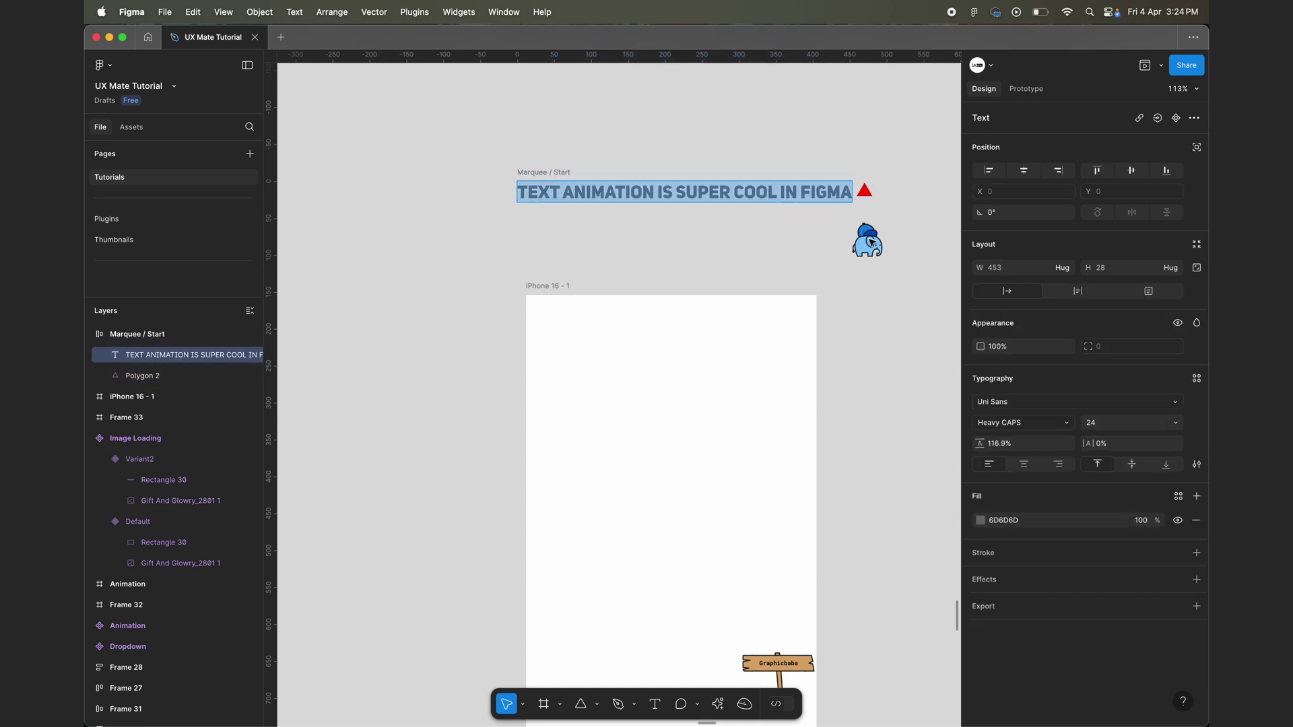
key(Escape)
shift+click(865, 192)
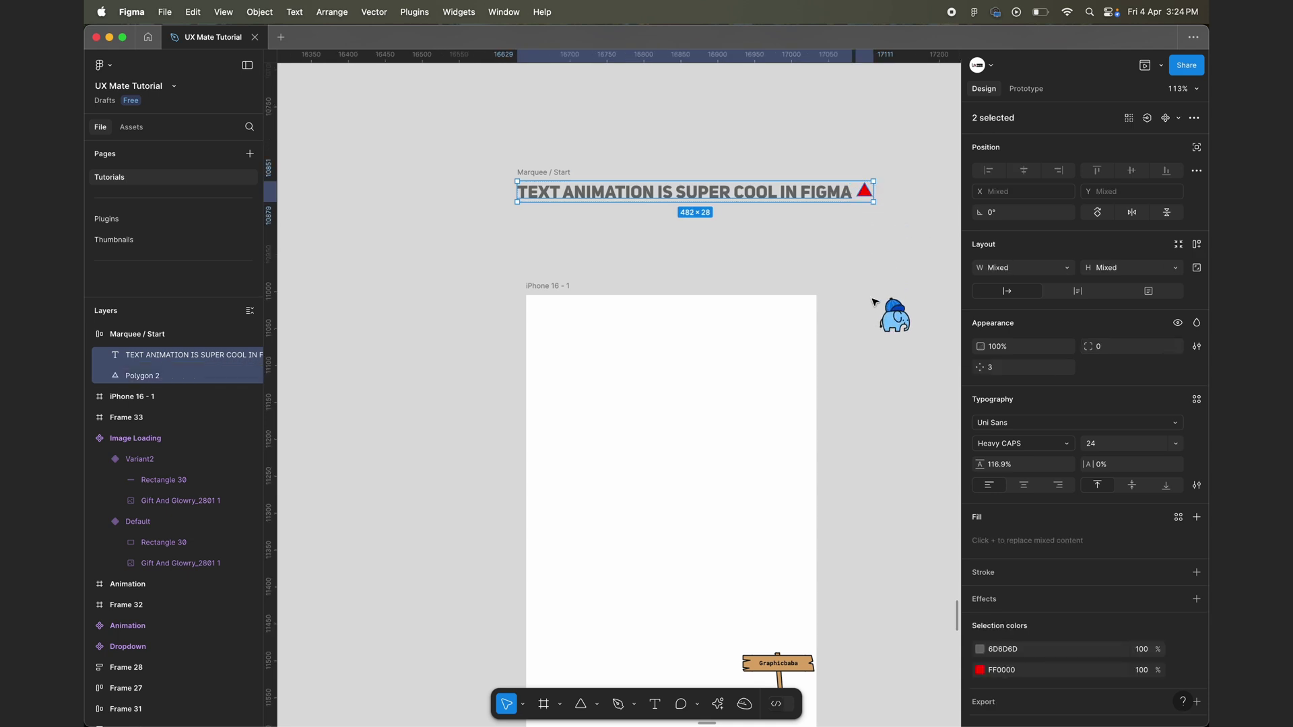
Duplicate the heading-and-triangle pair so the heading repeats four times along the 1914-wide strip.
key(super+d)
scroll(873, 302, right, 3)
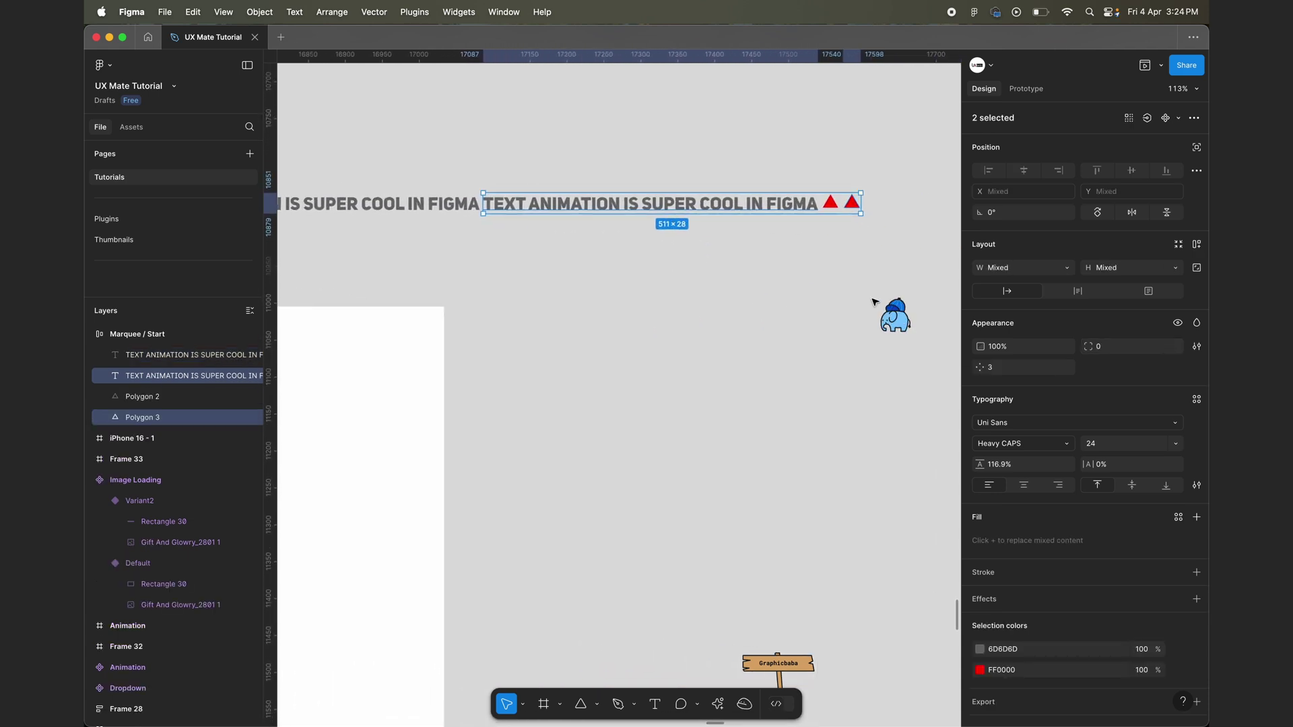
key(Right)
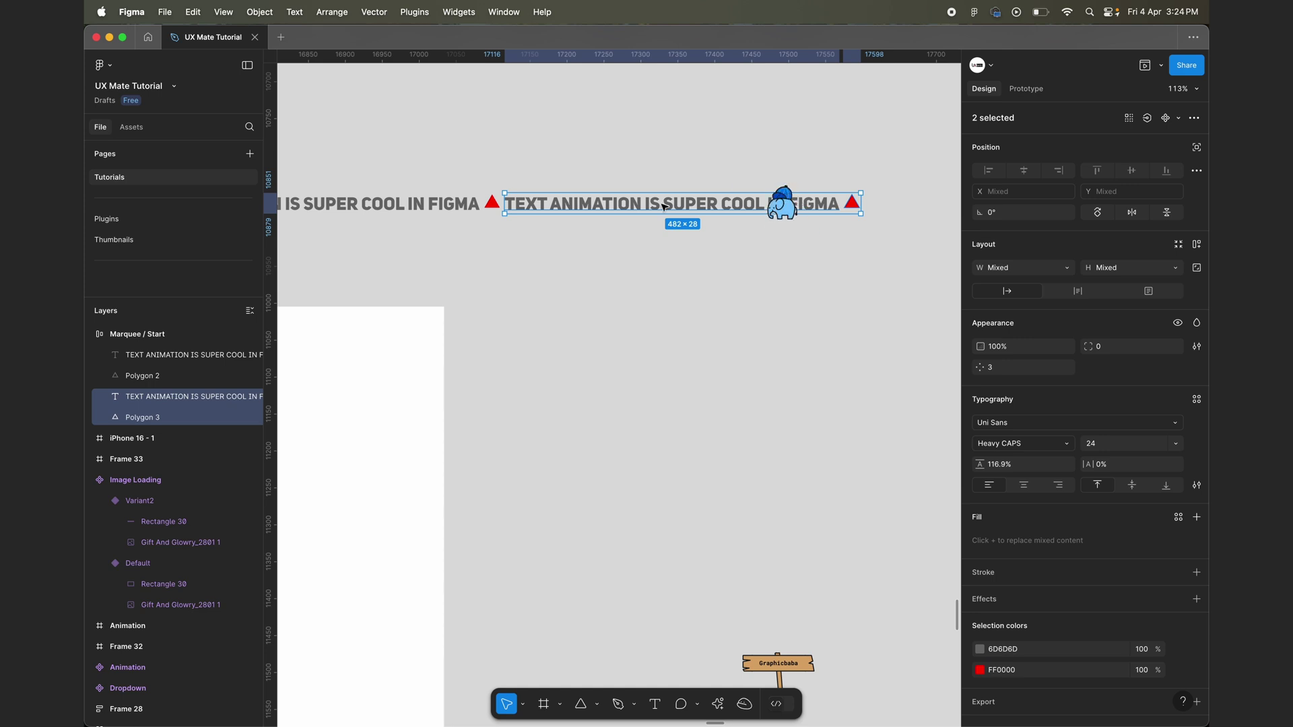
scroll(445, 237, down, 3)
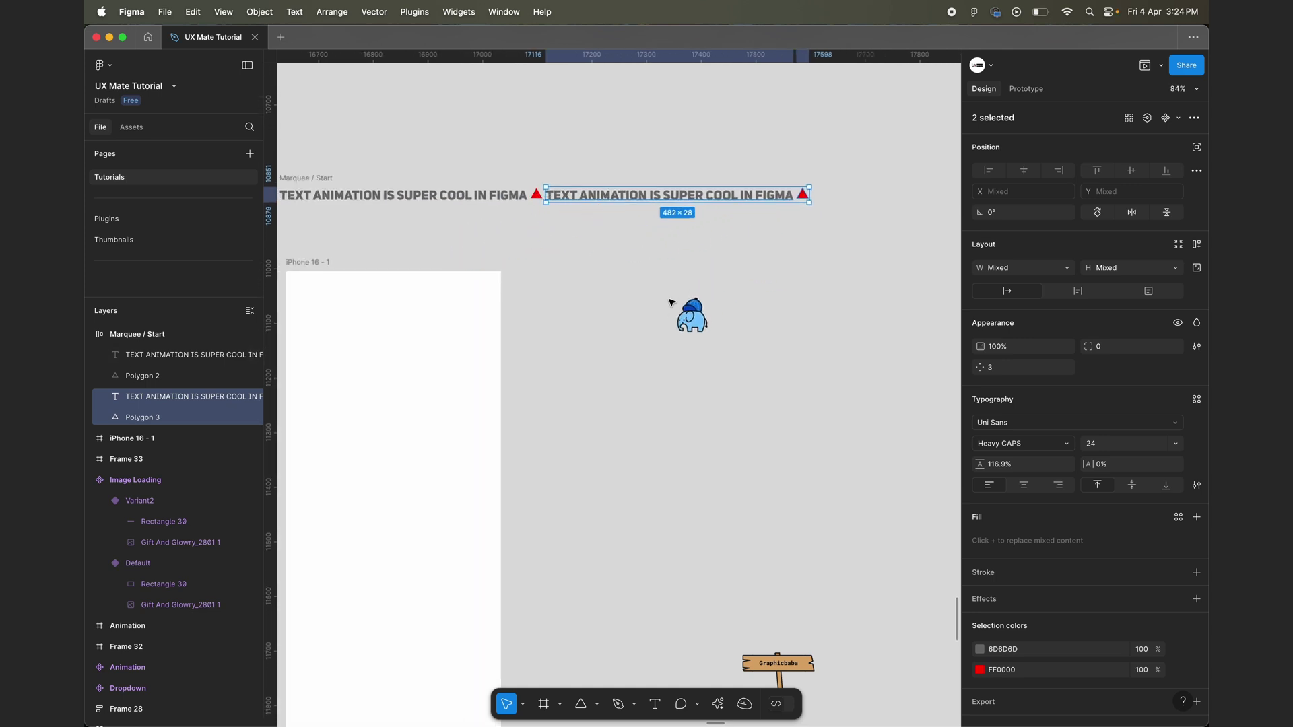
key(super+d)
scroll(672, 302, right, 3)
scroll(636, 222, down, 4)
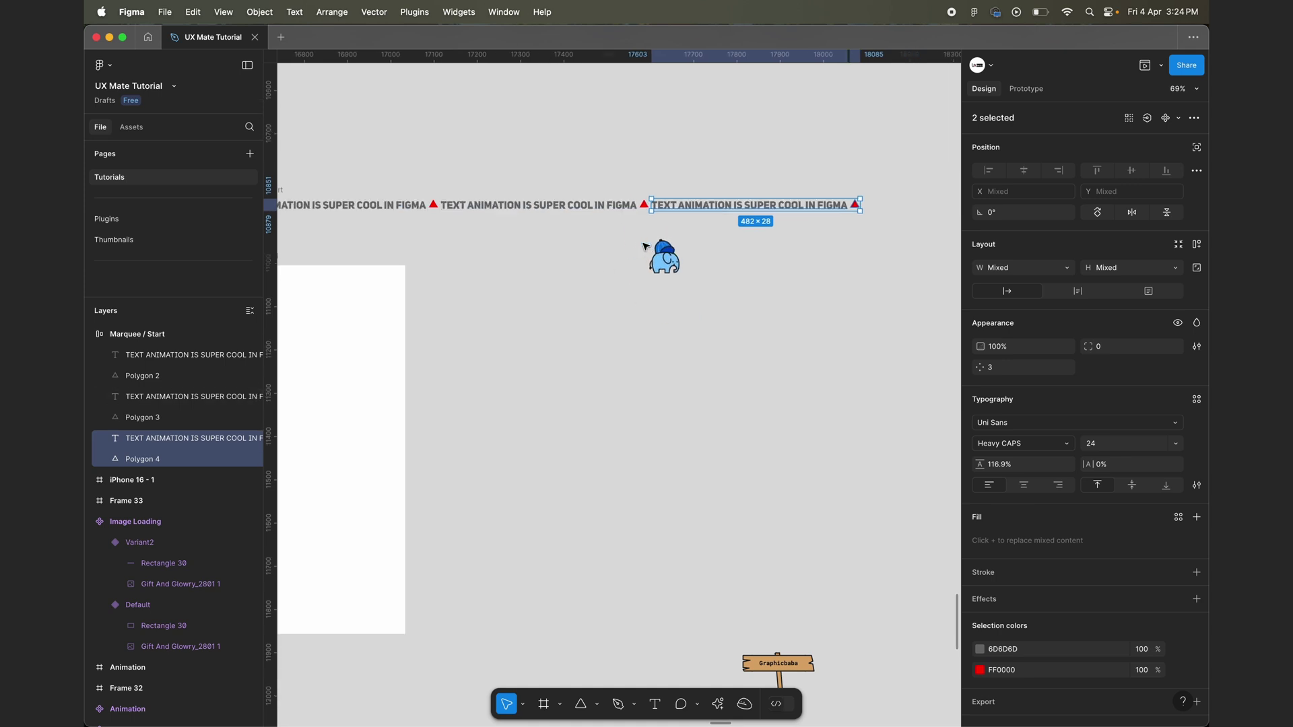
click(636, 216)
click(683, 214)
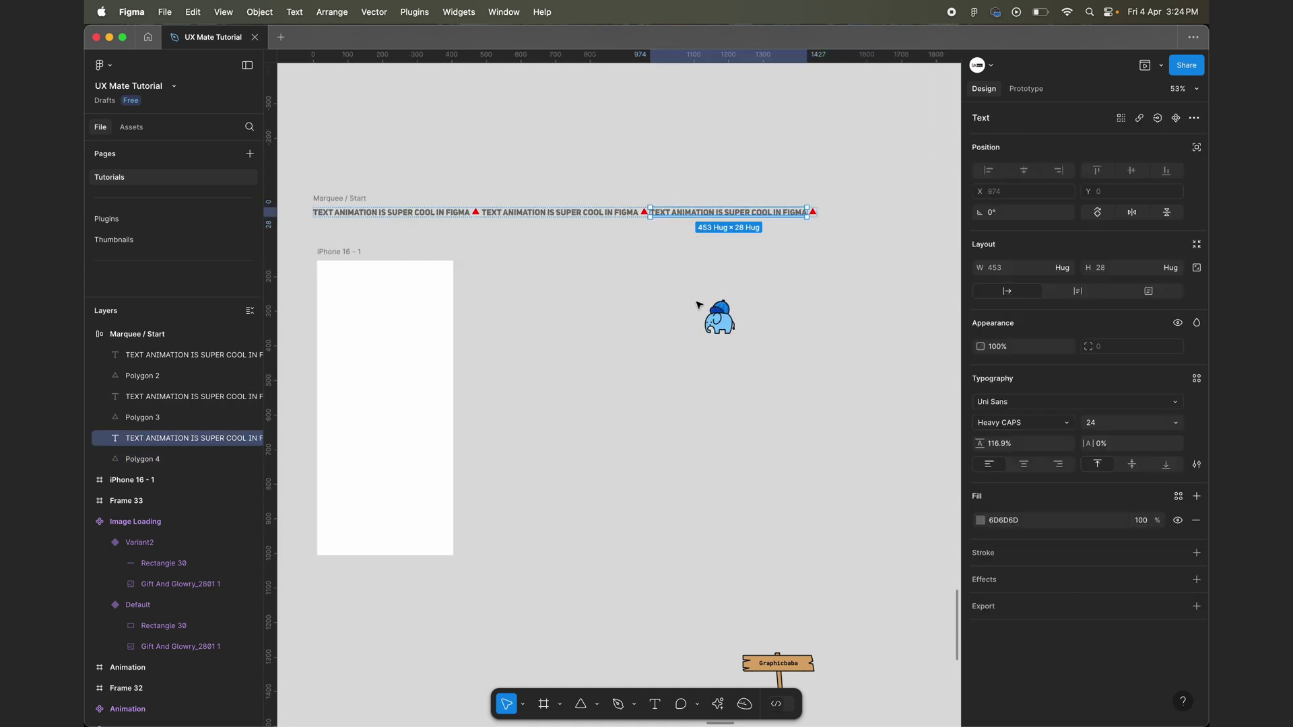
key(super+d)
click(652, 281)
scroll(657, 286, down, 4)
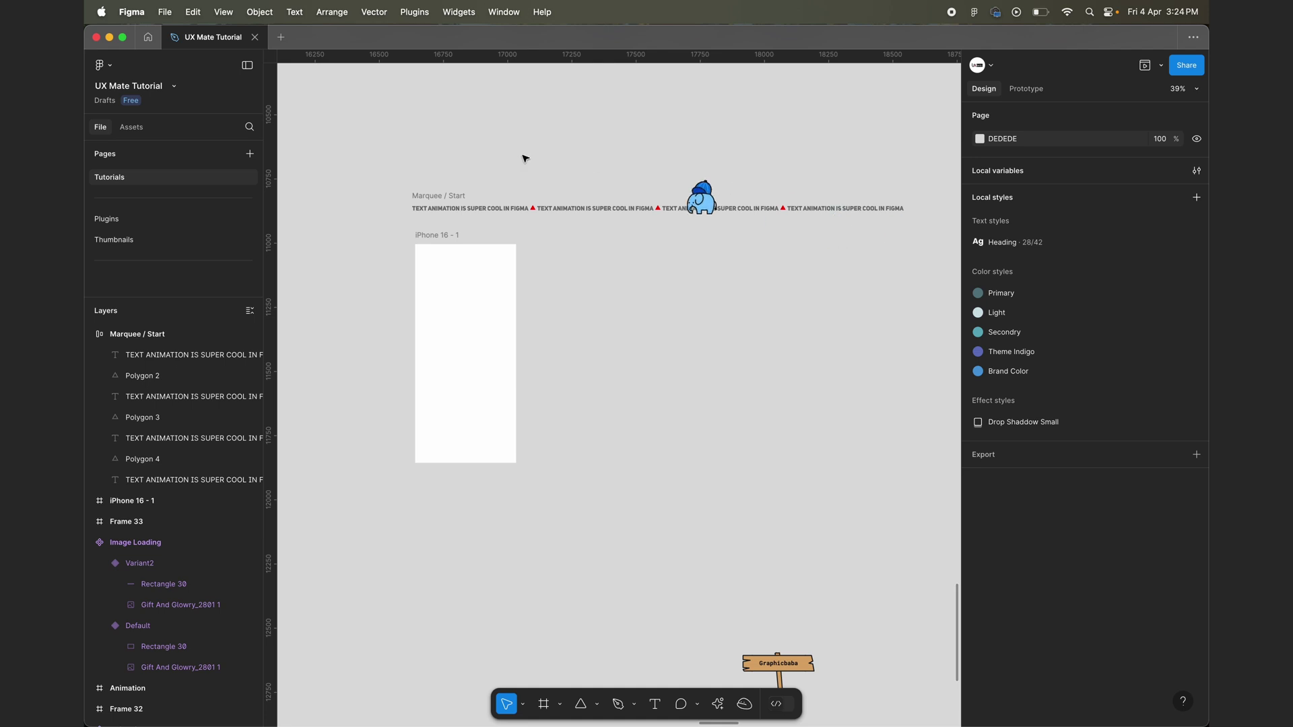
Duplicate the Marquee / Start row directly below and name the copy 'Marquee / End'.
click(445, 198)
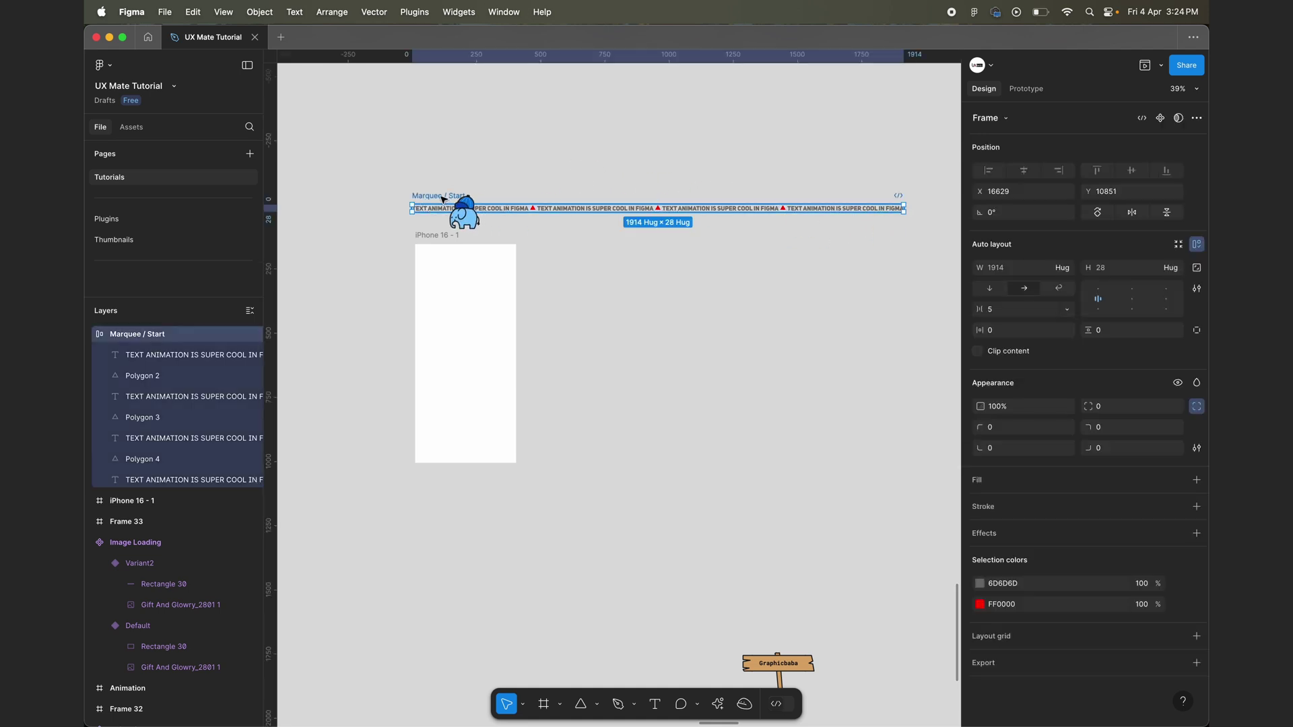
mouse_move(445, 200)
mouse_down()
mouse_move(444, 174)
mouse_move(446, 201)
mouse_up()
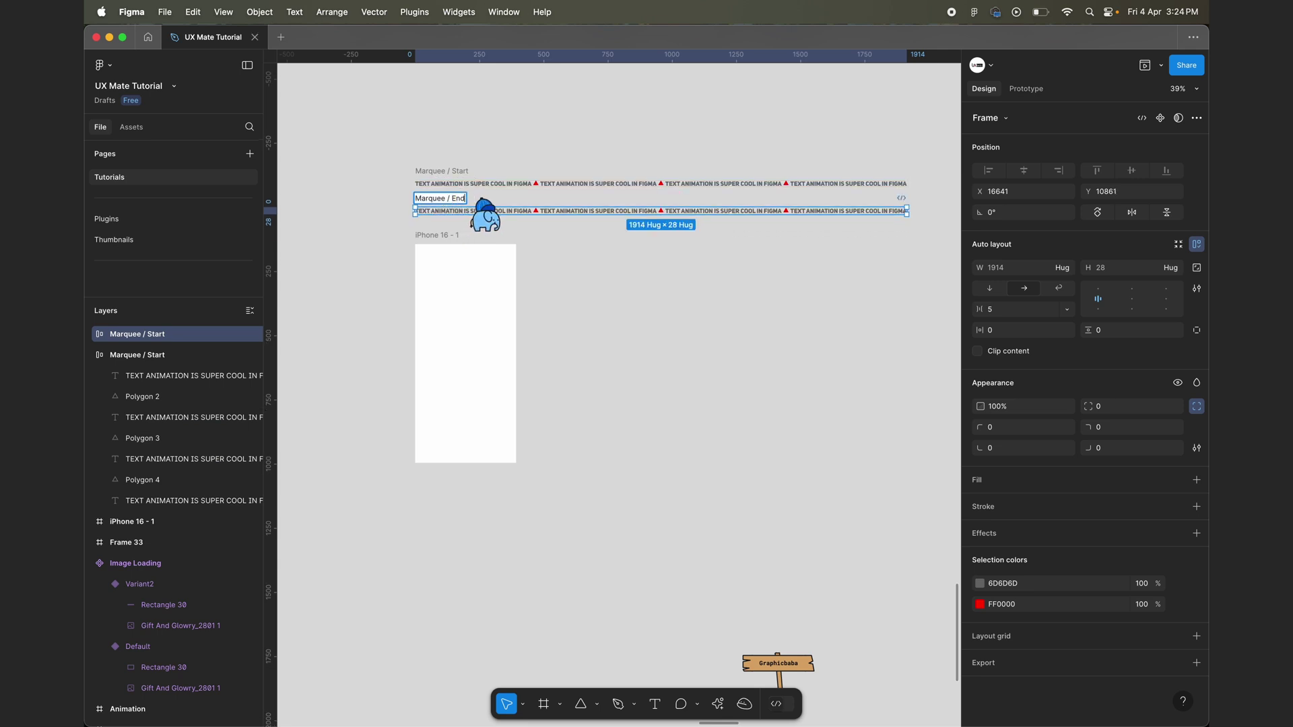
text(End)
key(Return)
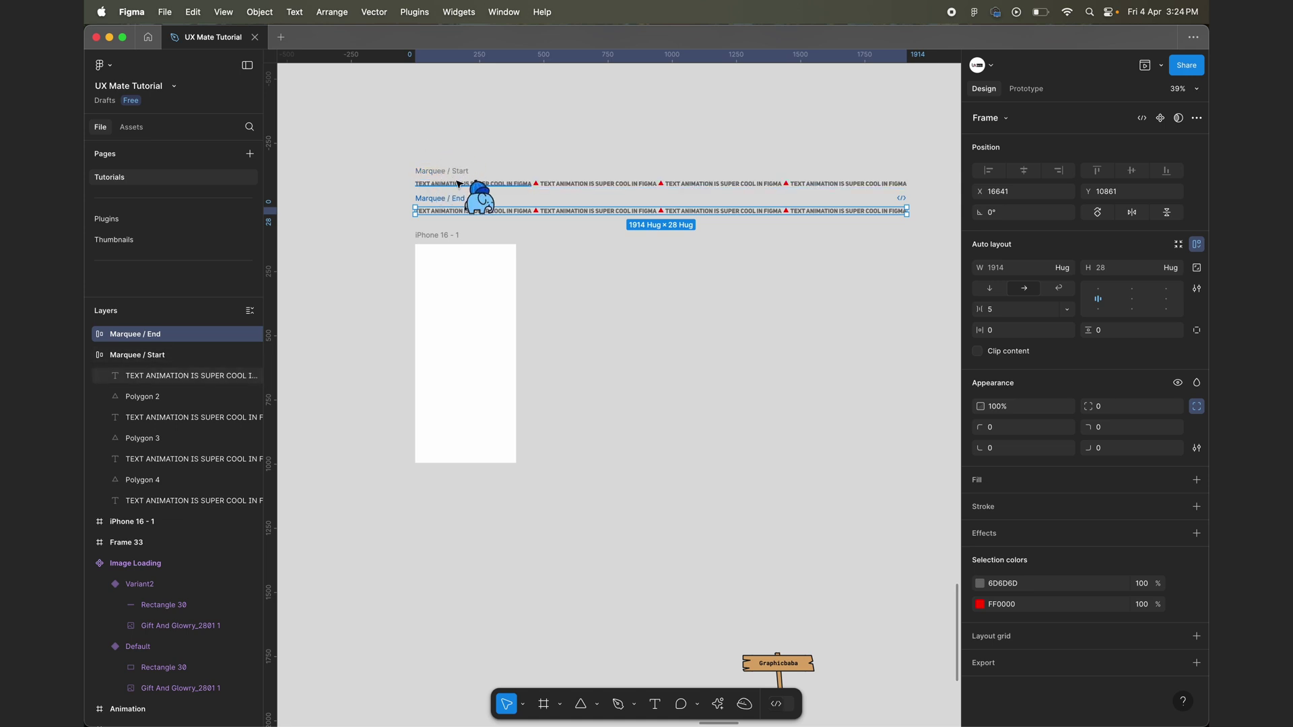
scroll(458, 184, up, 5)
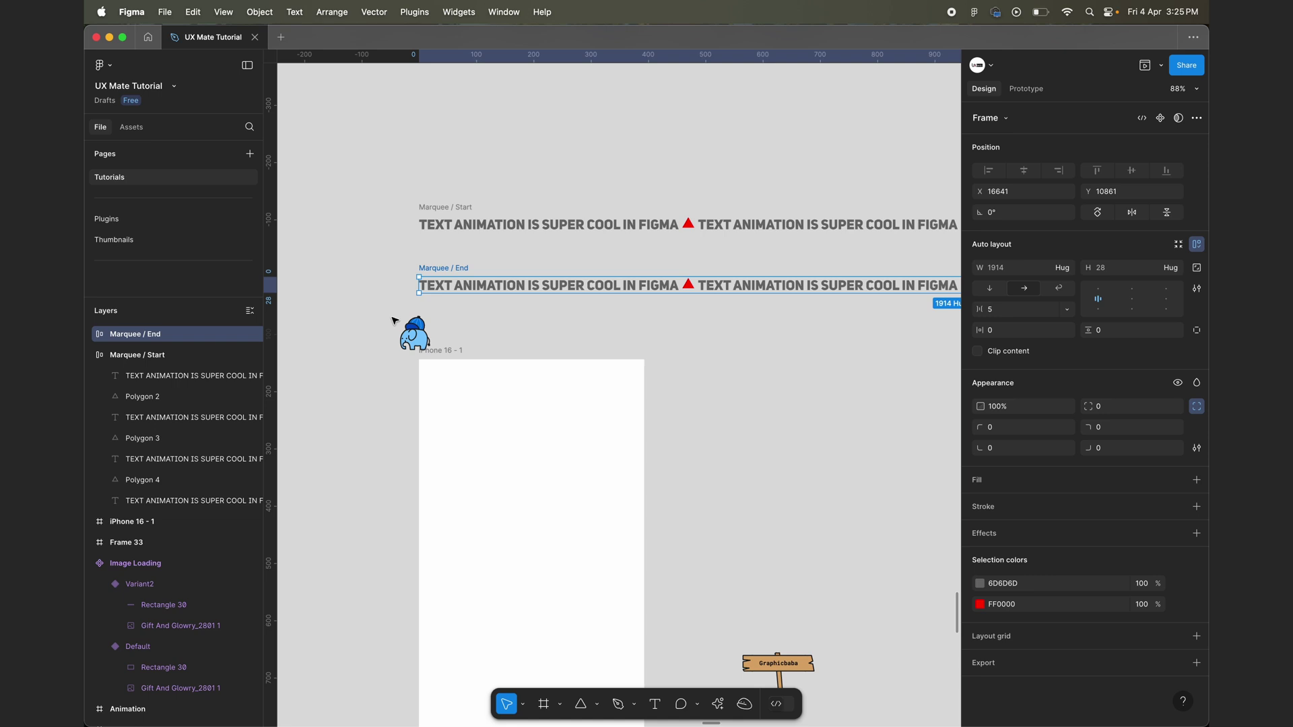
Check the iPhone 16 frame's size, then set both marquee rows to width 300 with Clip content on.
scroll(394, 321, down, 5)
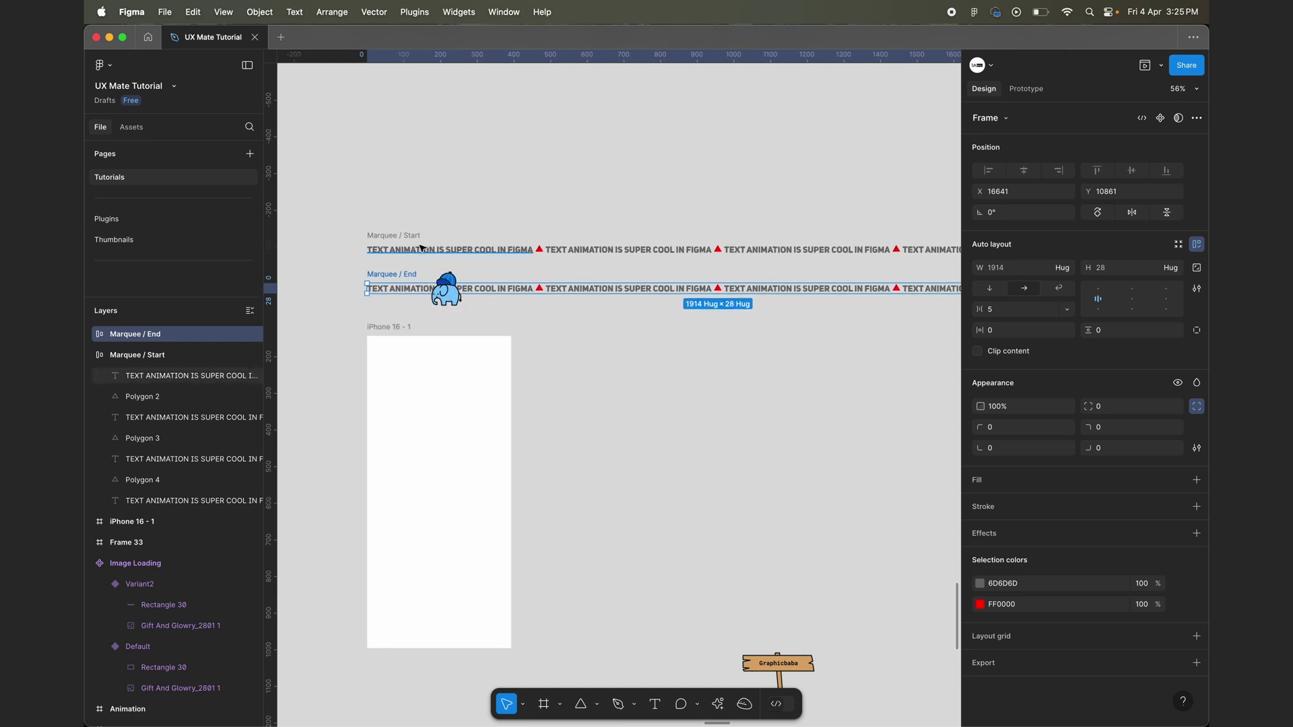
click(391, 328)
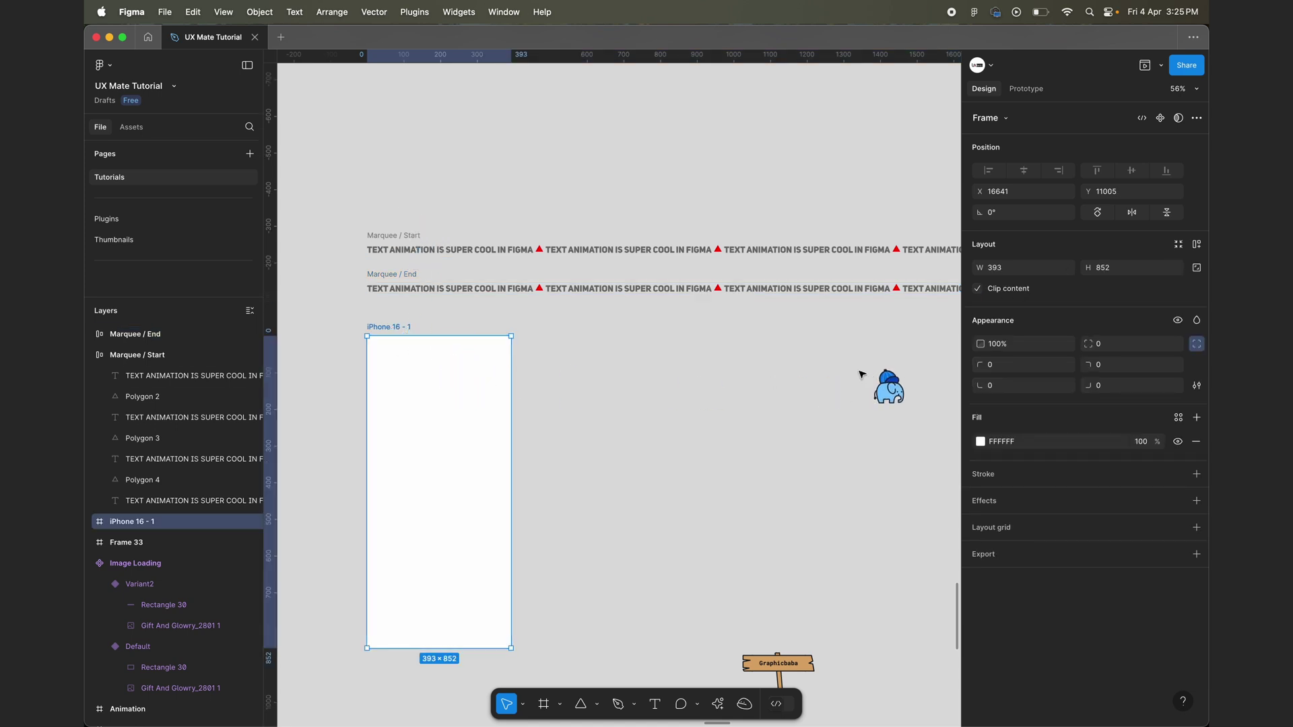
click(393, 236)
shift+click(379, 277)
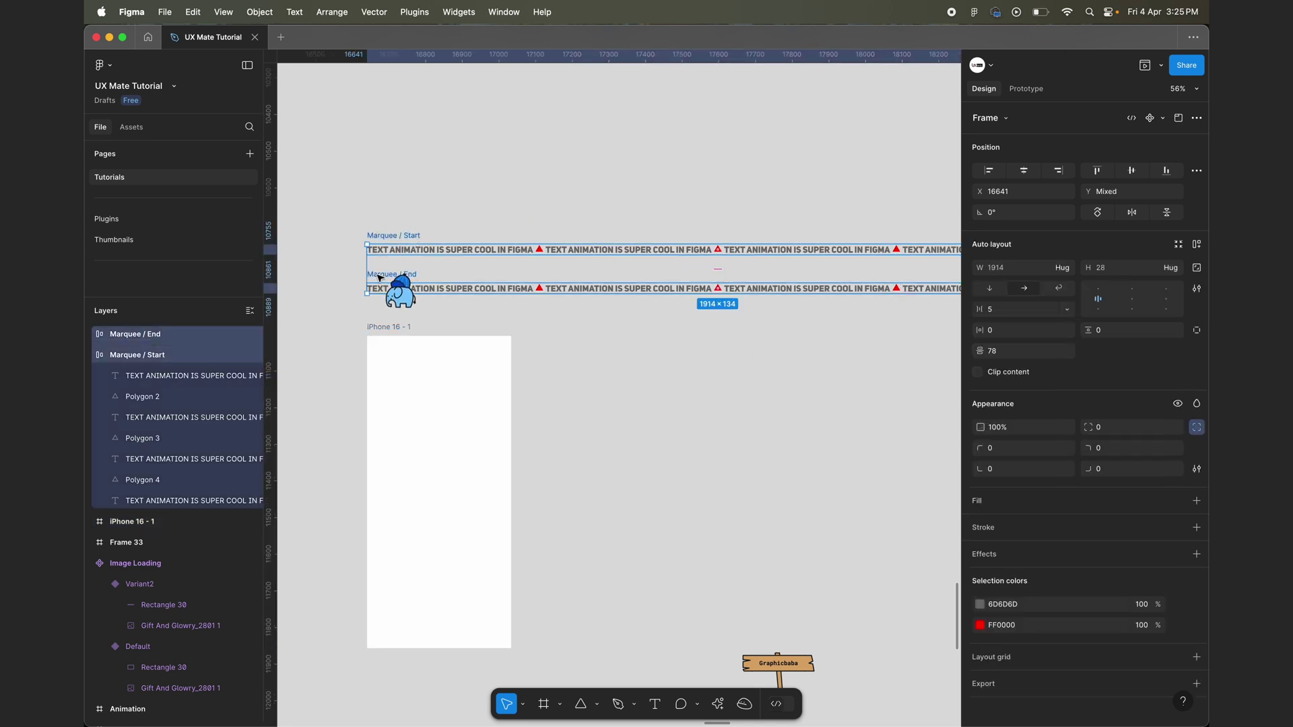
scroll(818, 452, down, 3)
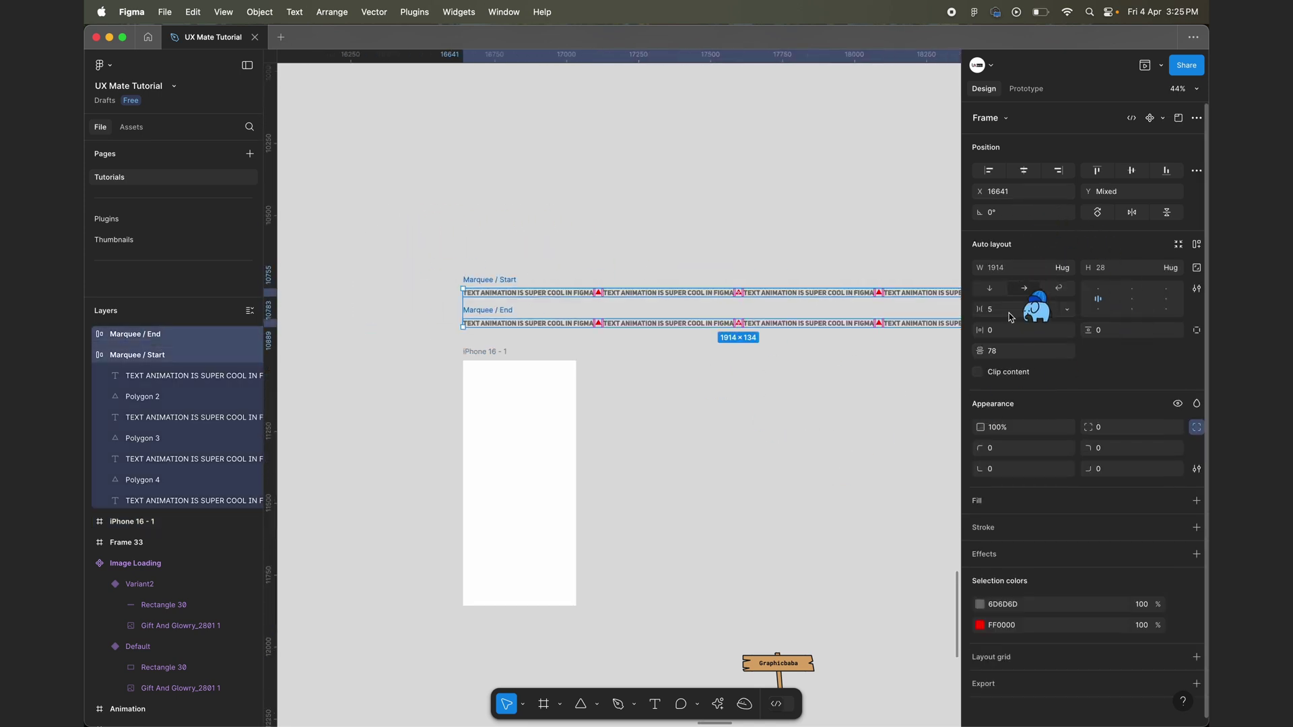
click(1013, 270)
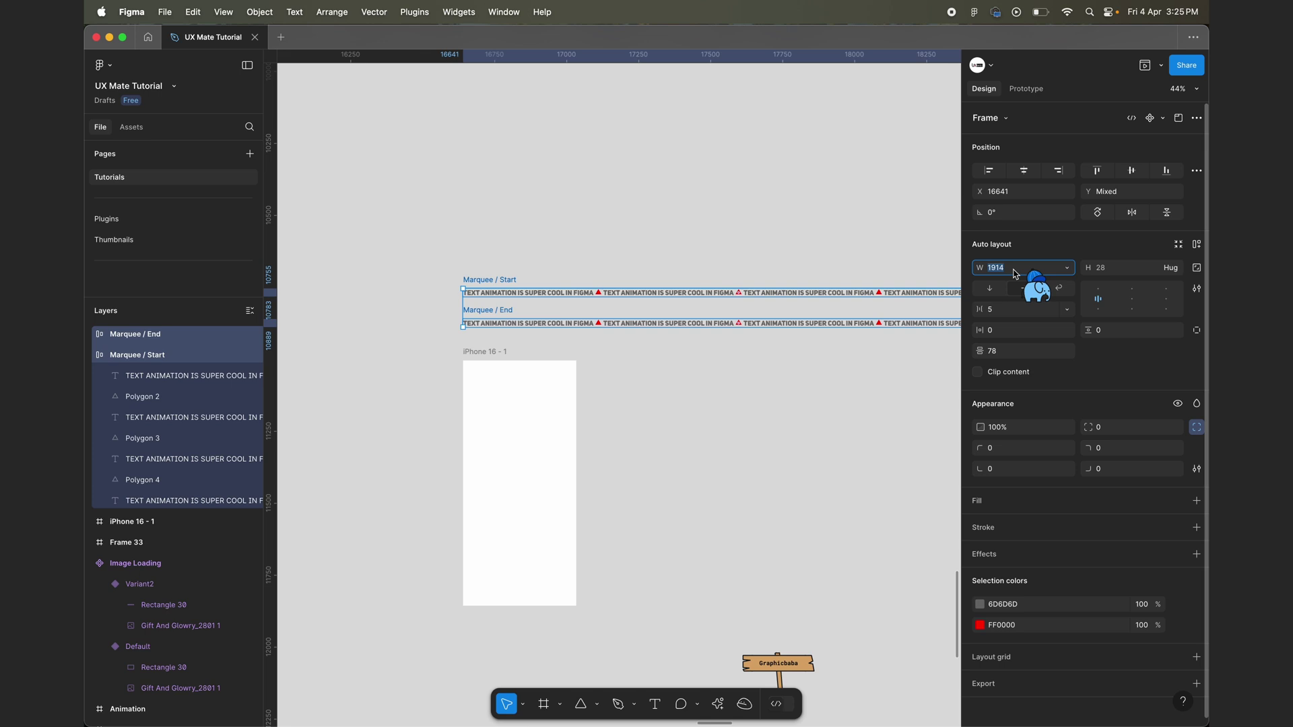
key(Return)
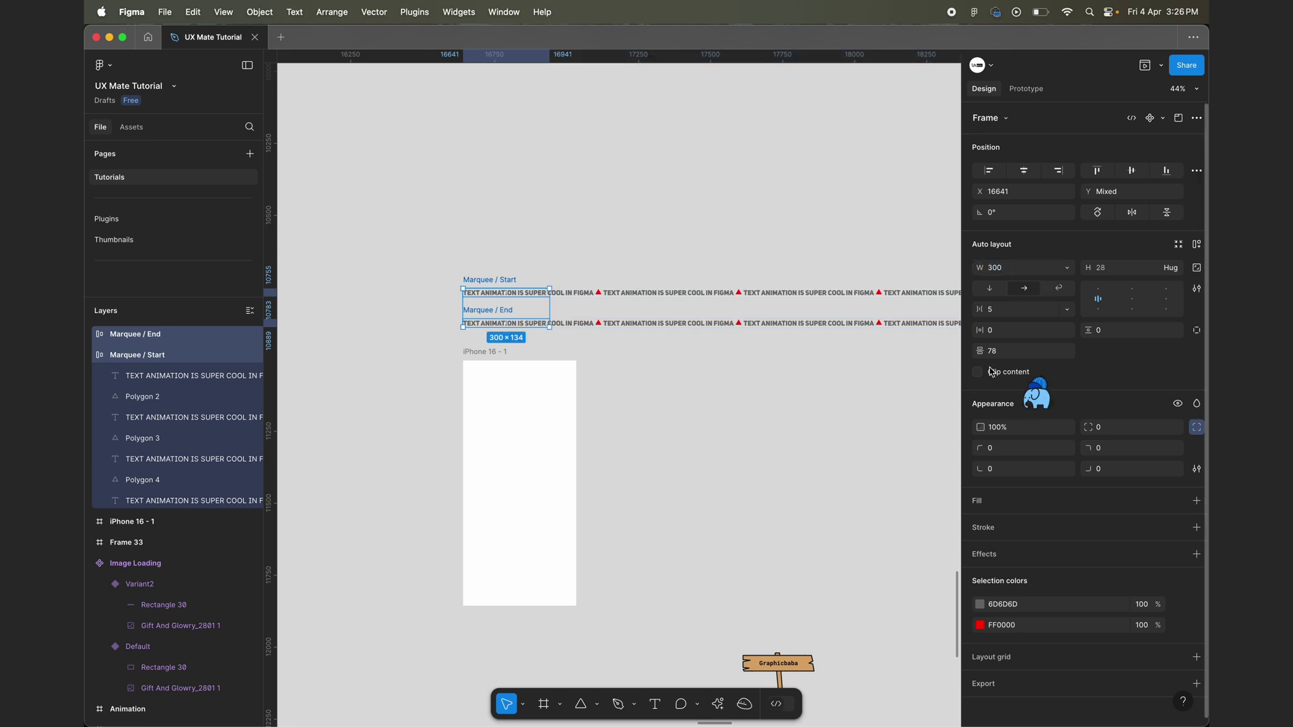
click(994, 374)
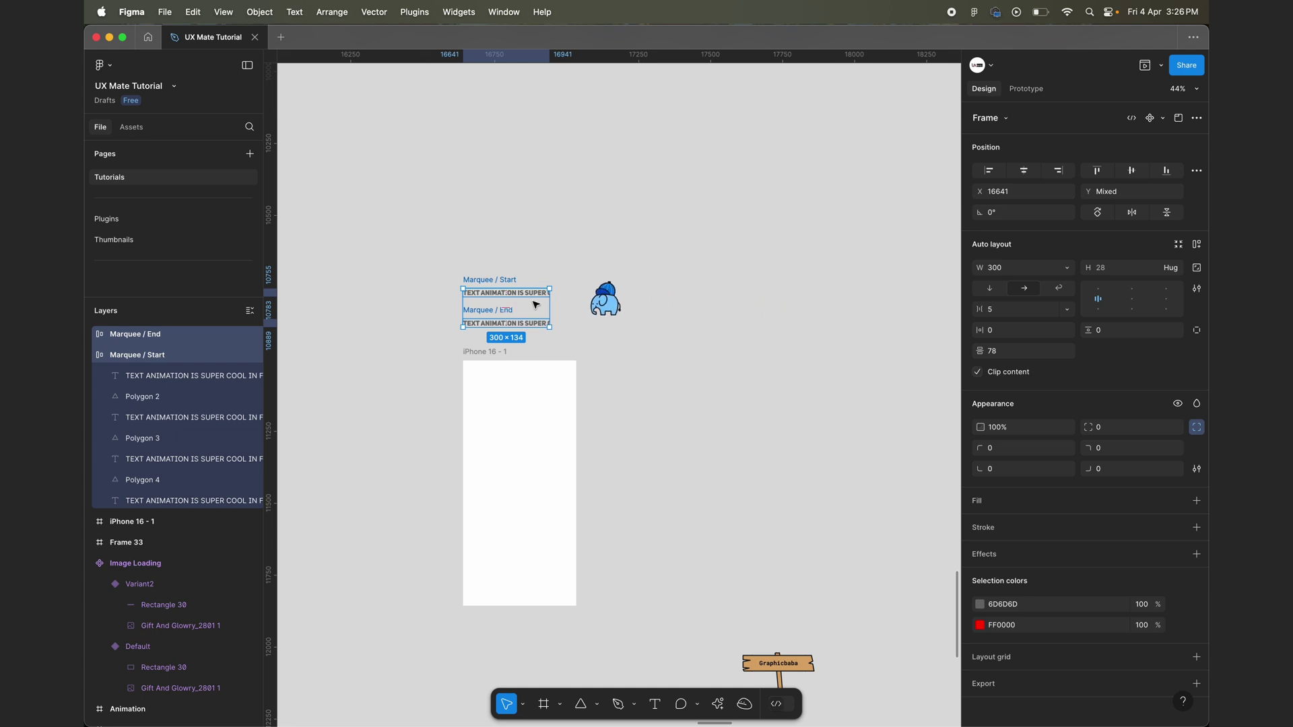
click(605, 329)
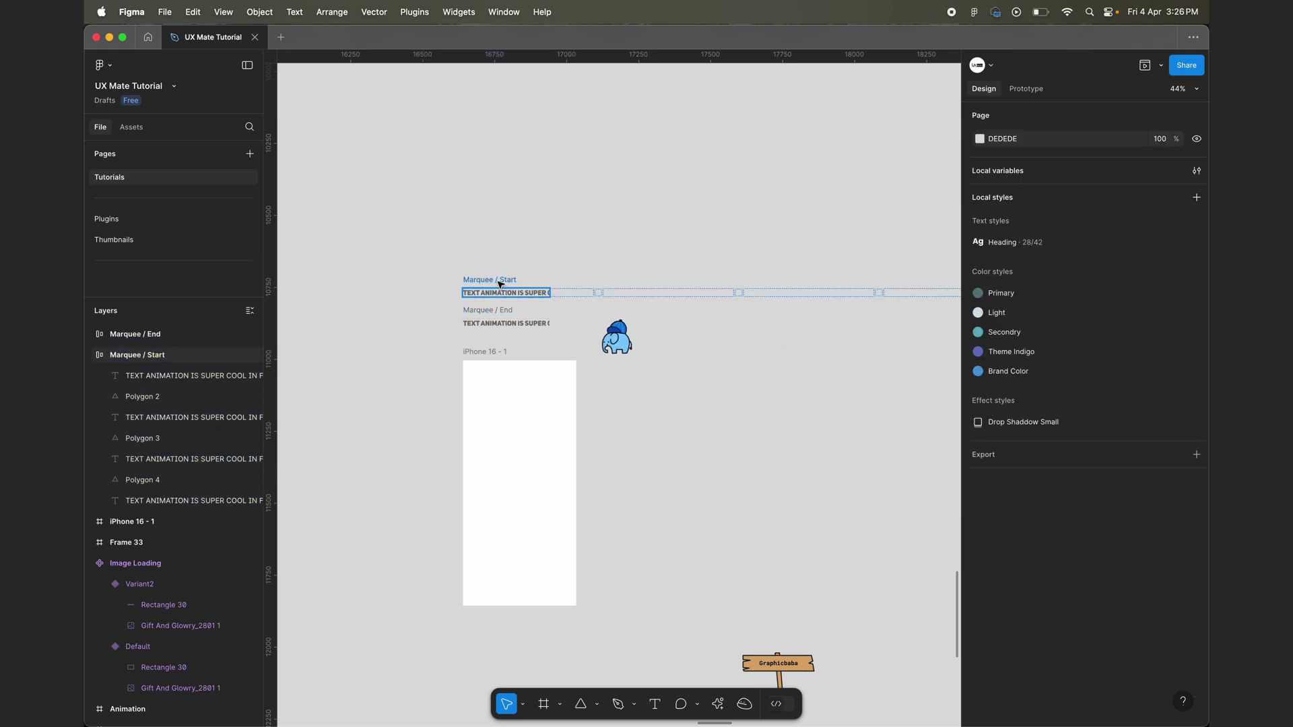
Turn the Marquee / Start and Marquee / End rows into one Marquee component set.
click(479, 278)
scroll(479, 277, up, 3)
shift+click(465, 349)
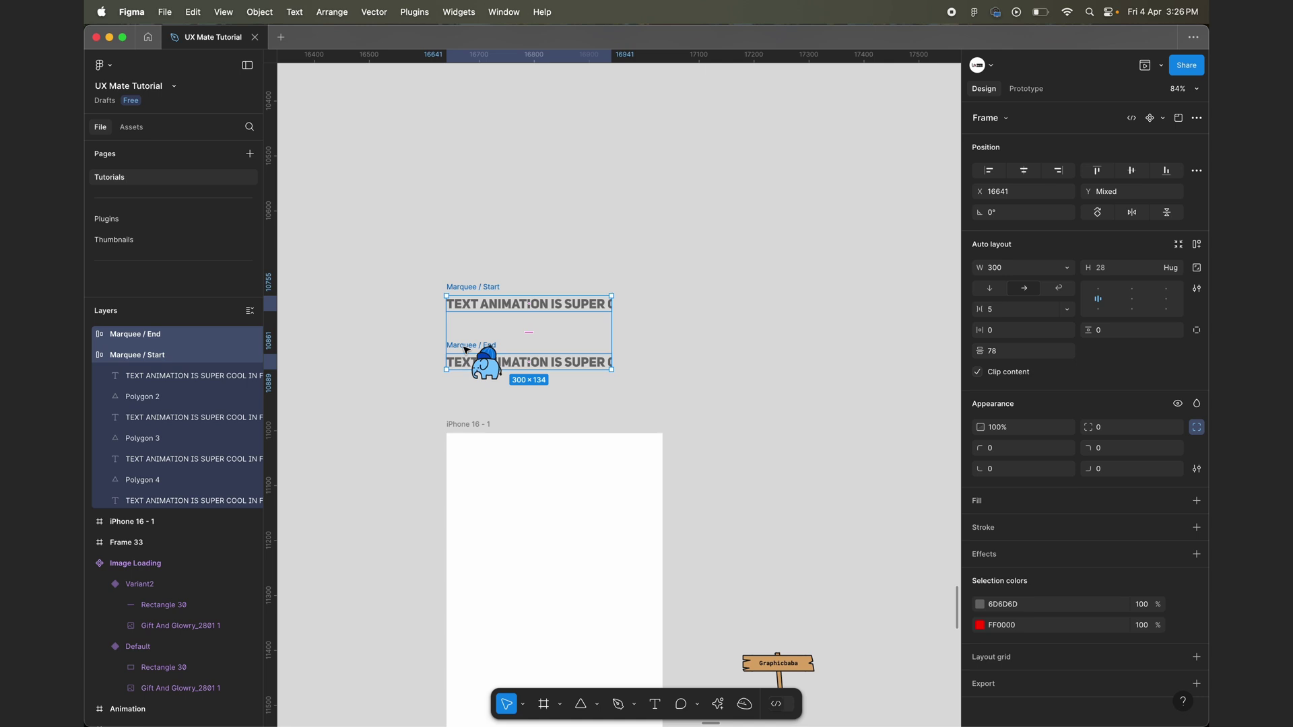
click(1164, 119)
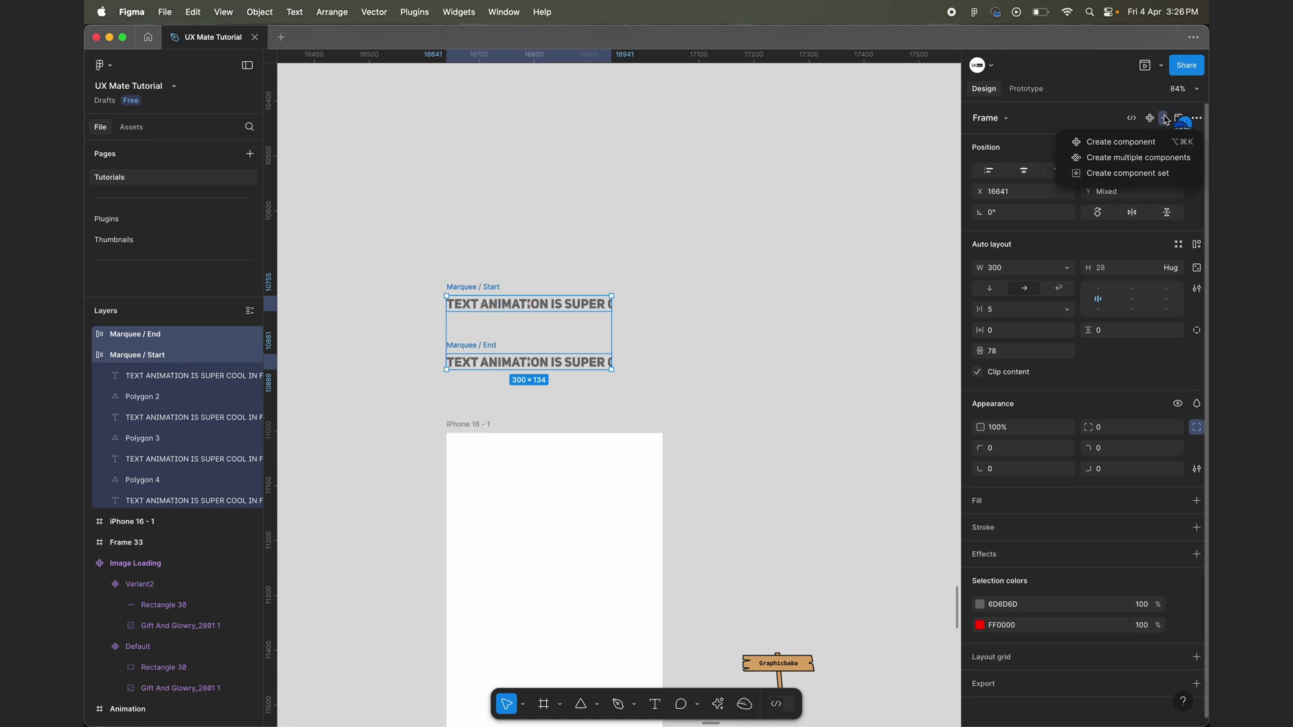
click(1128, 173)
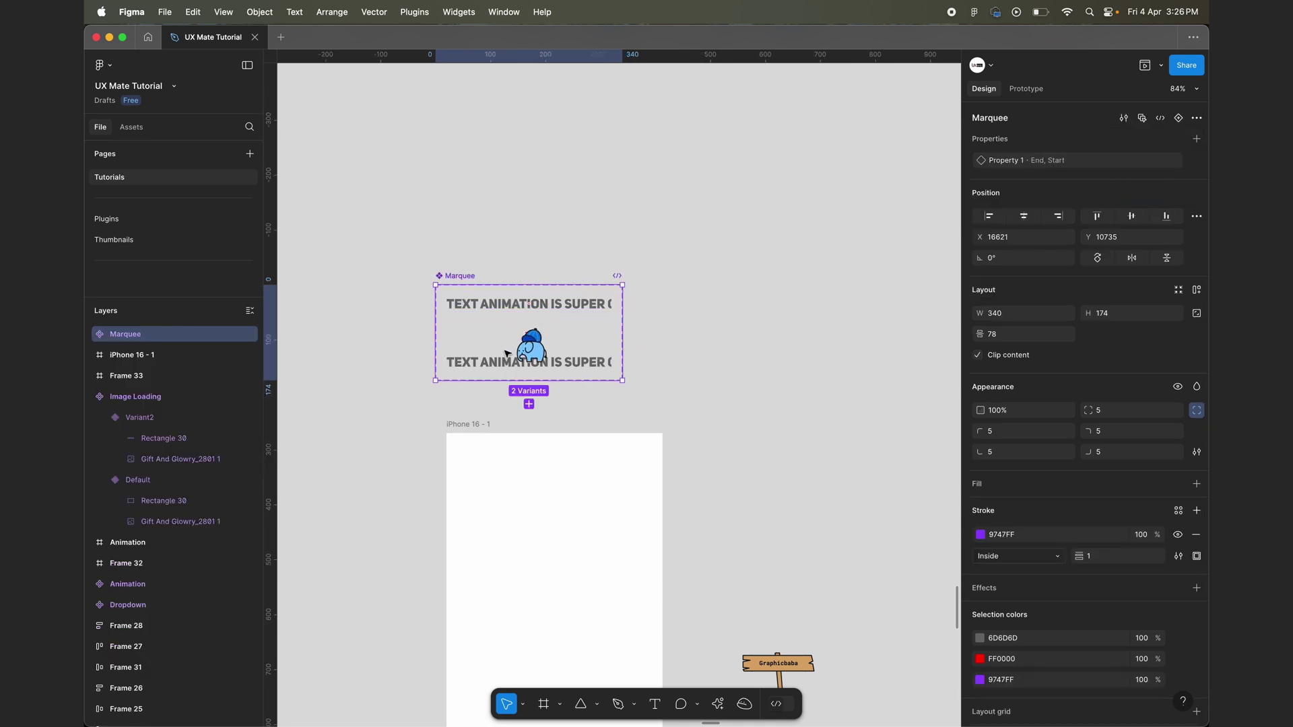
Check the End variant, then leave the Start variant selected.
click(543, 304)
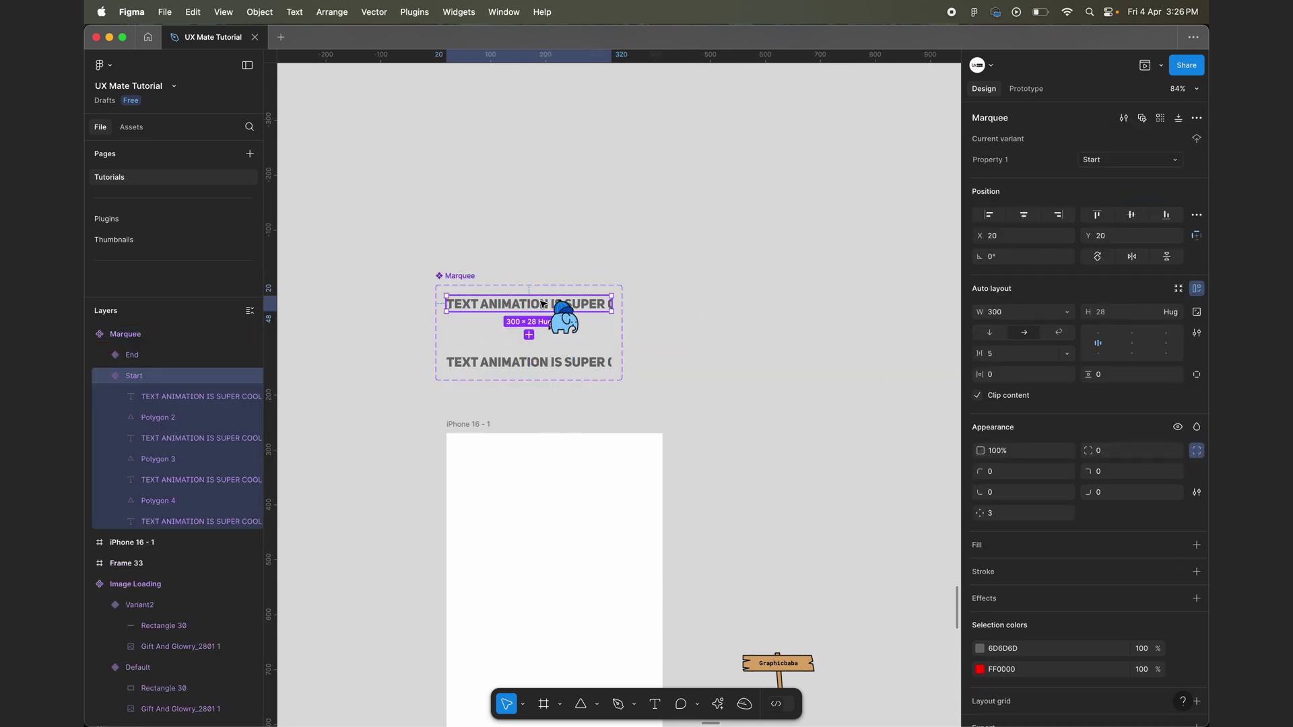
click(528, 367)
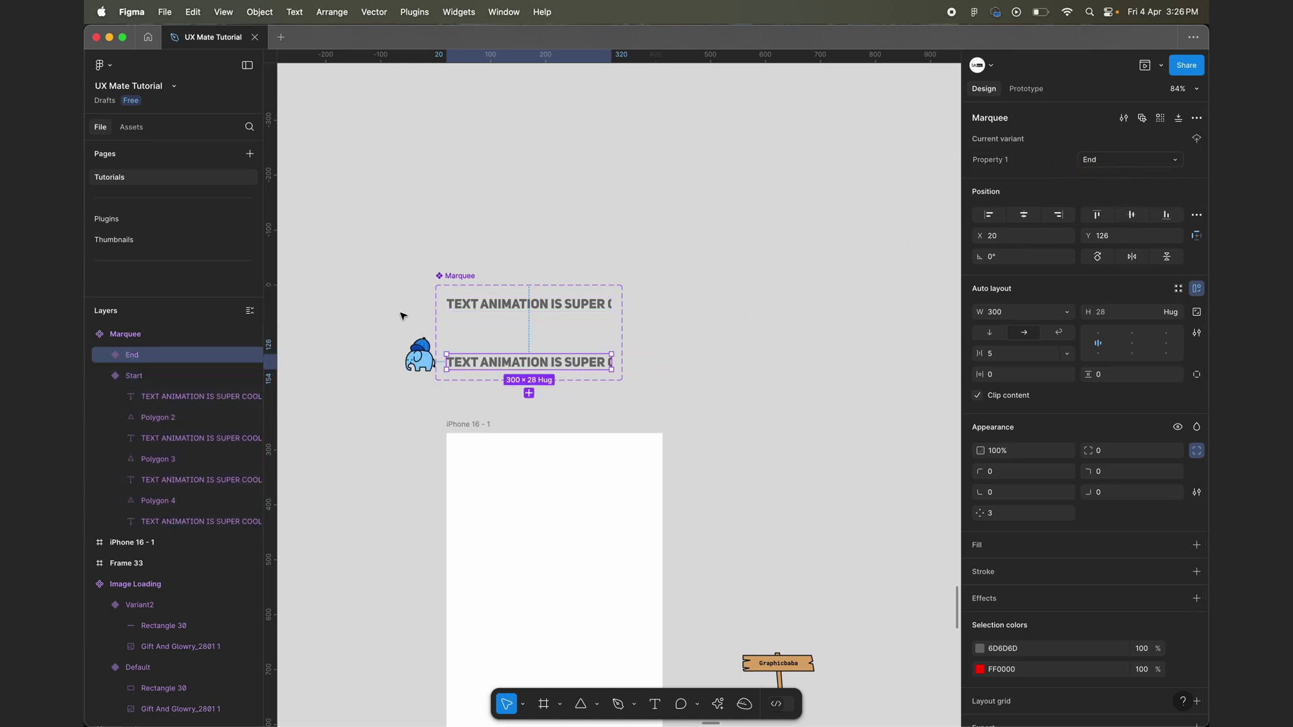
click(488, 301)
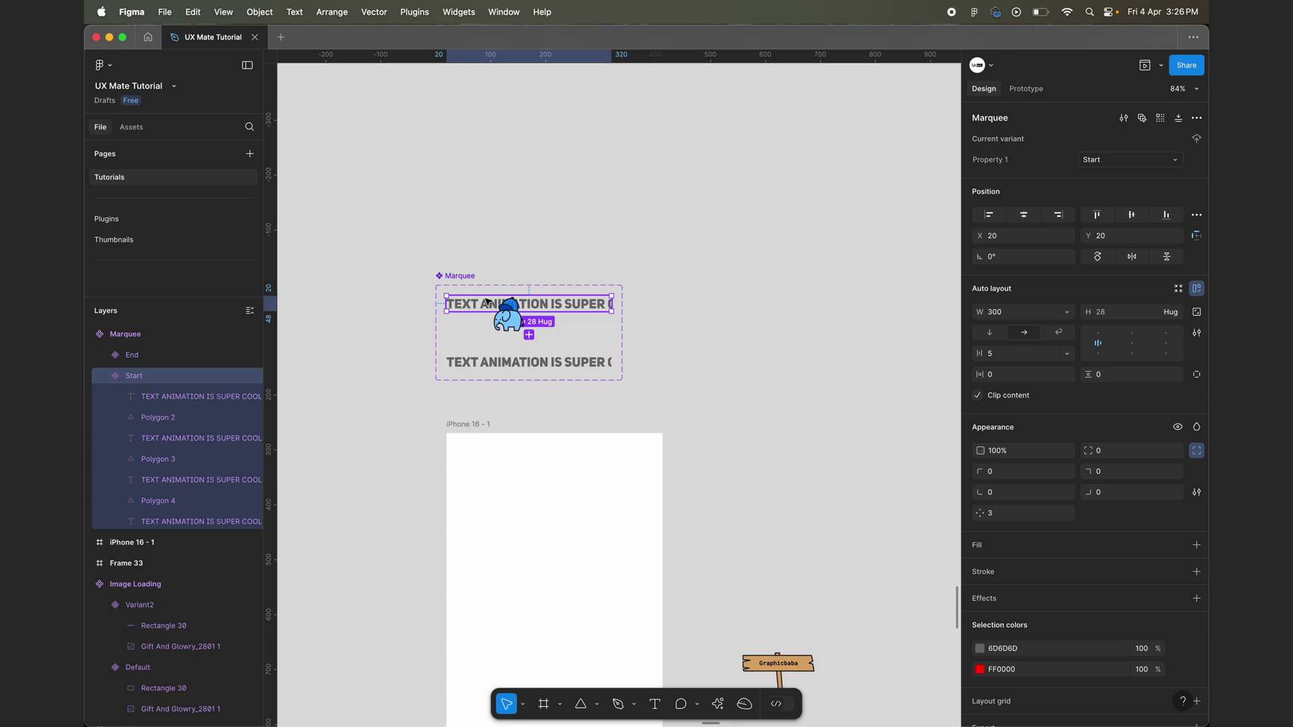
Link the Start variant to End with an After delay trigger of 1ms.
click(1029, 88)
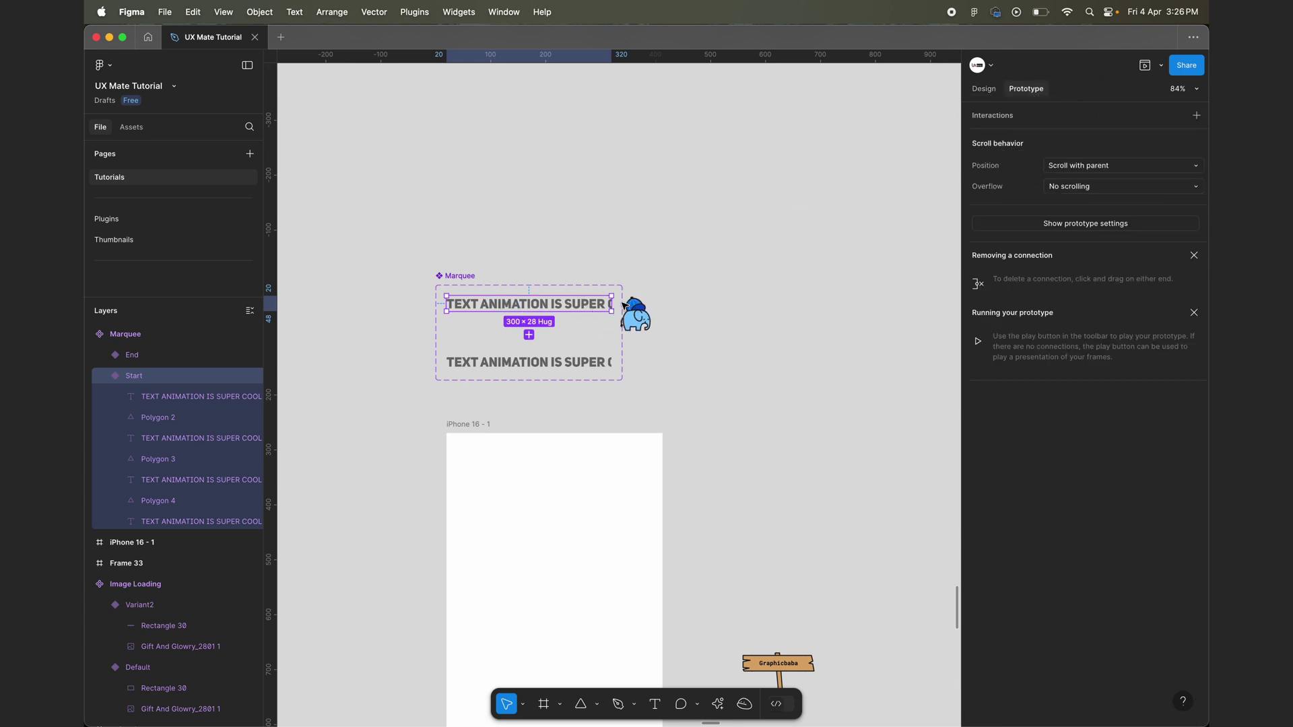
drag(623, 305, 559, 361)
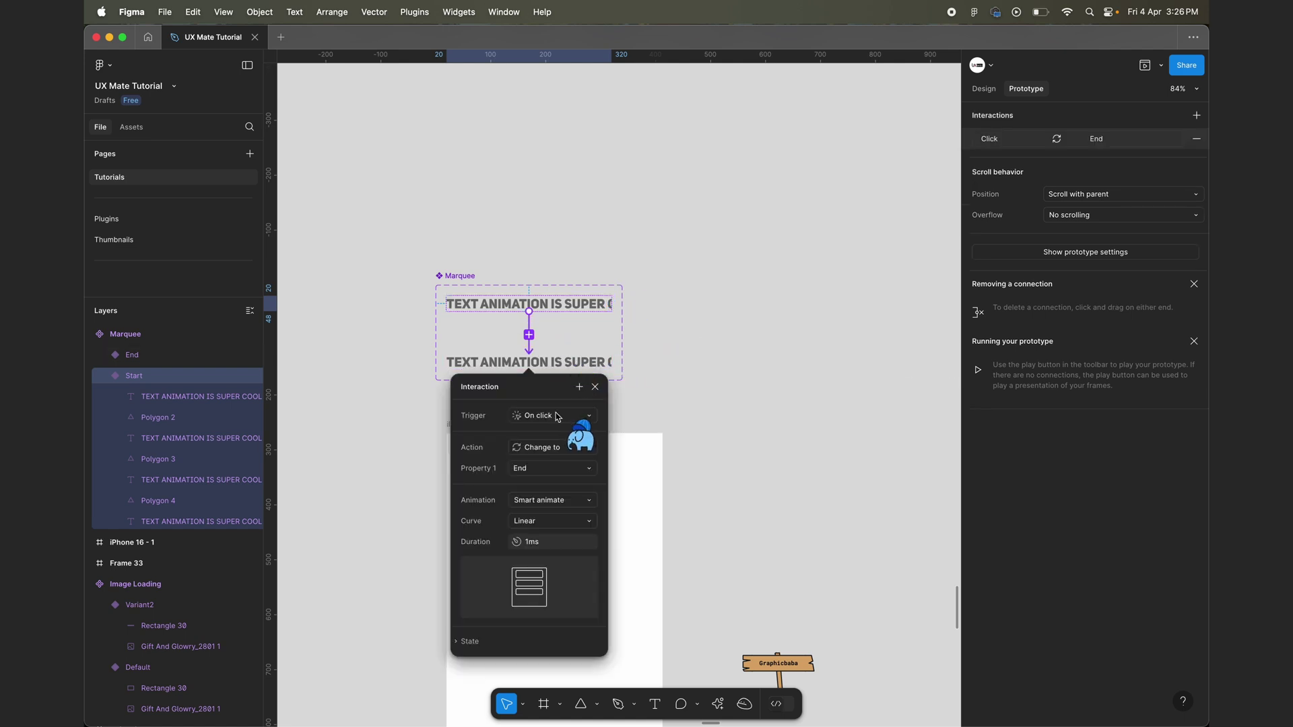
click(558, 417)
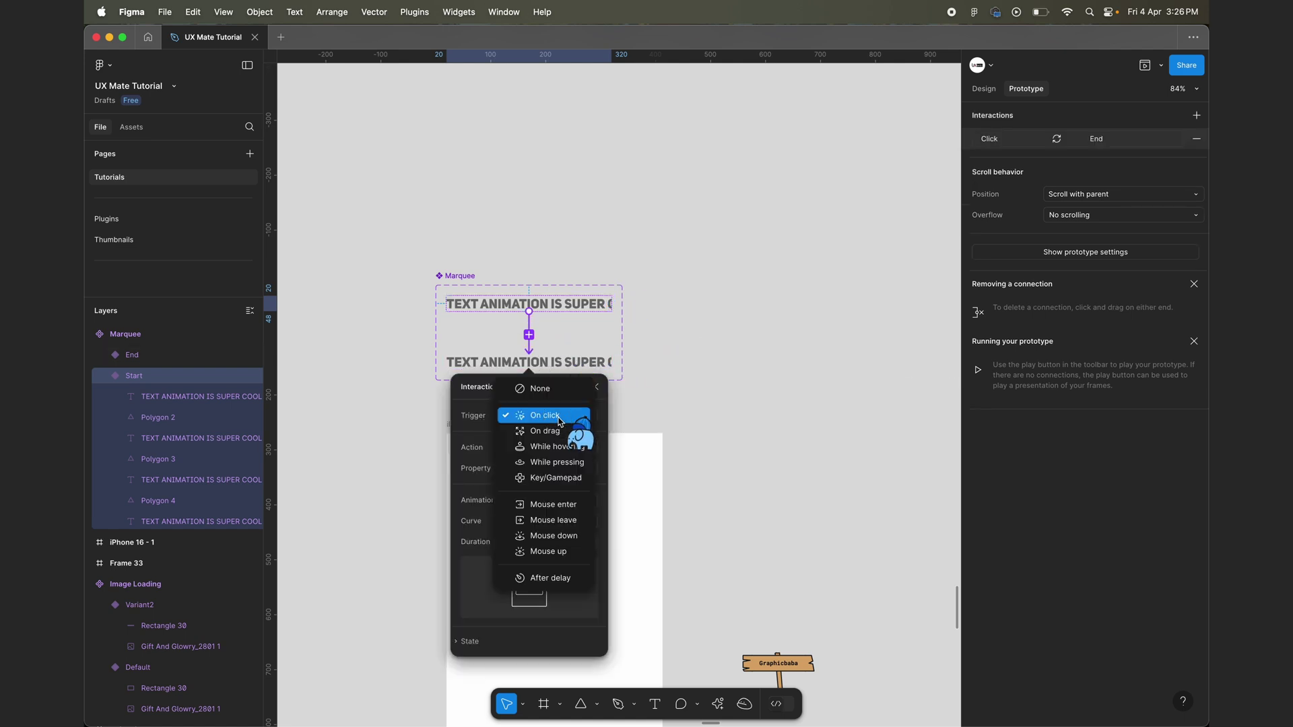
click(561, 577)
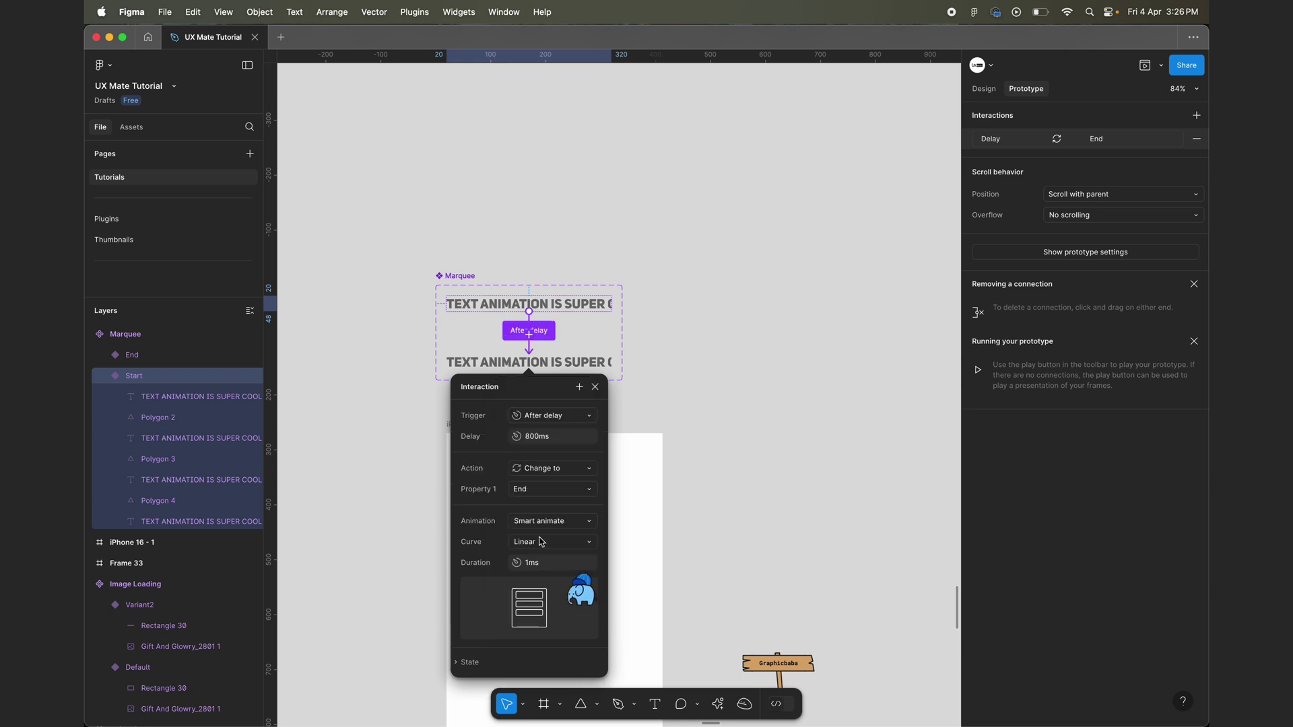
click(564, 441)
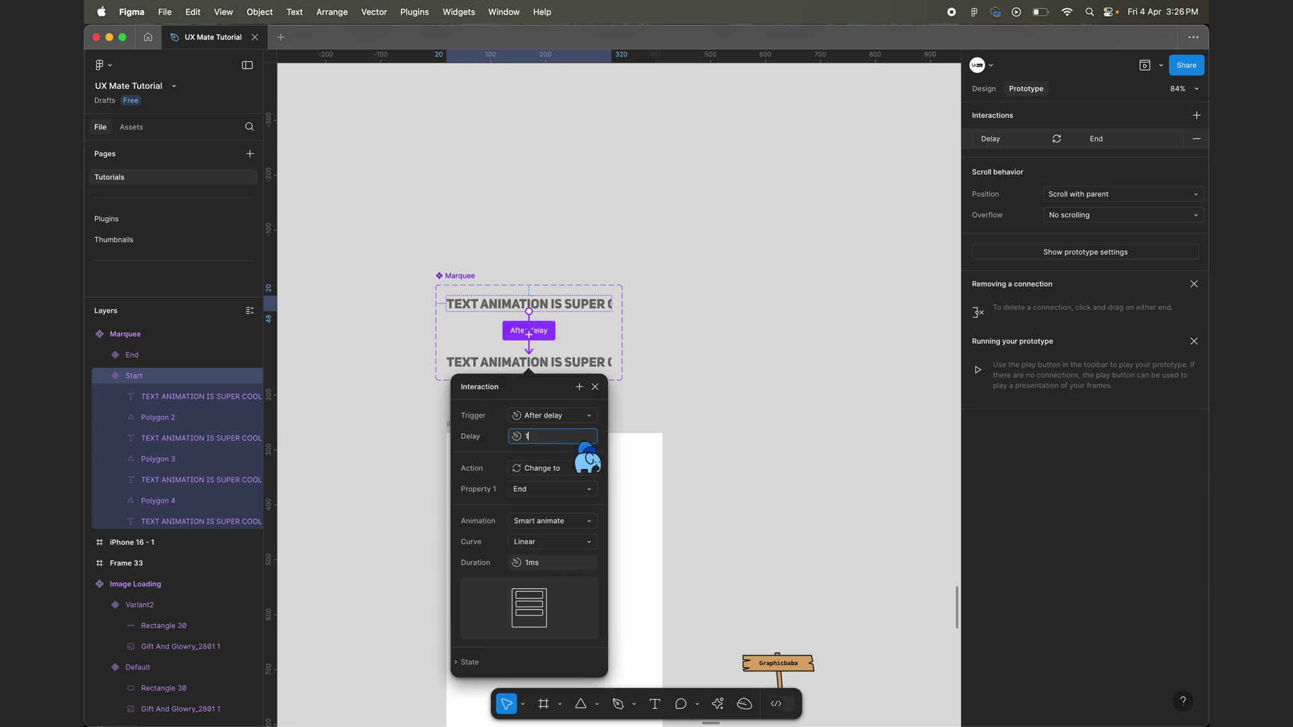
key(Return)
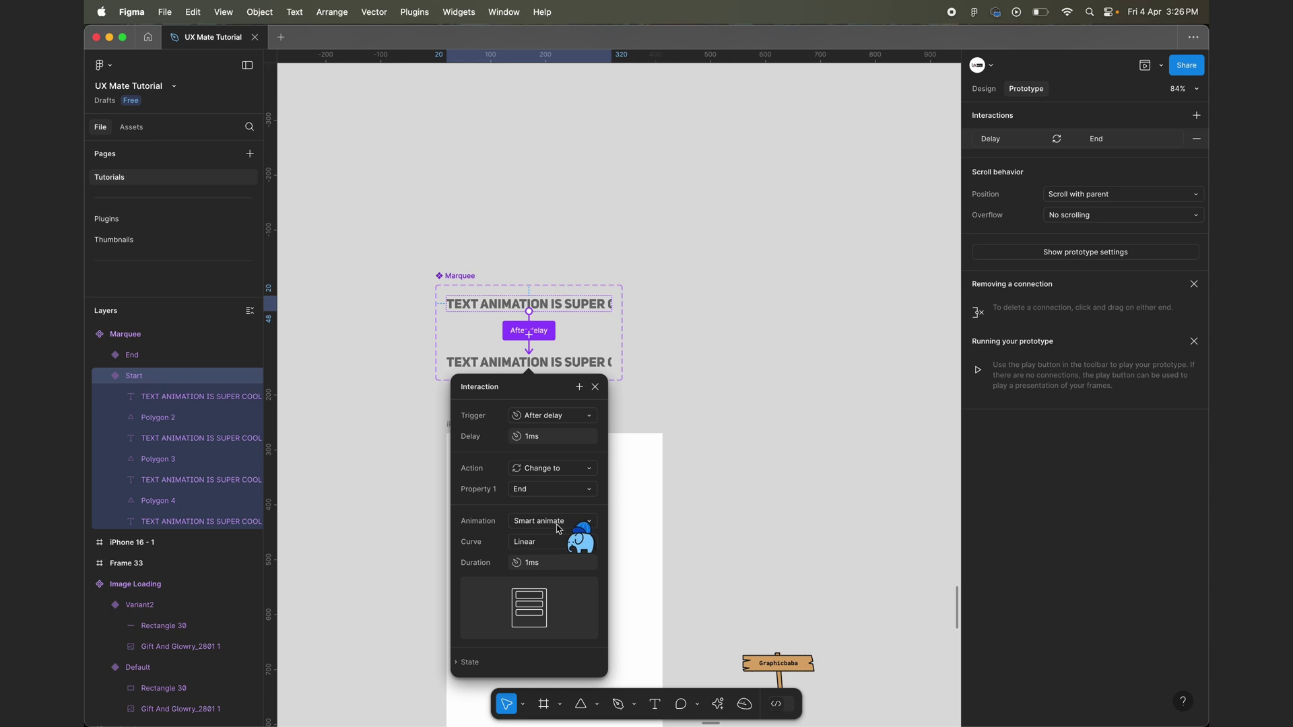
Set the smart-animate transition duration to 5000ms.
click(553, 562)
text(5000)
key(Return)
scroll(526, 421, down, 4)
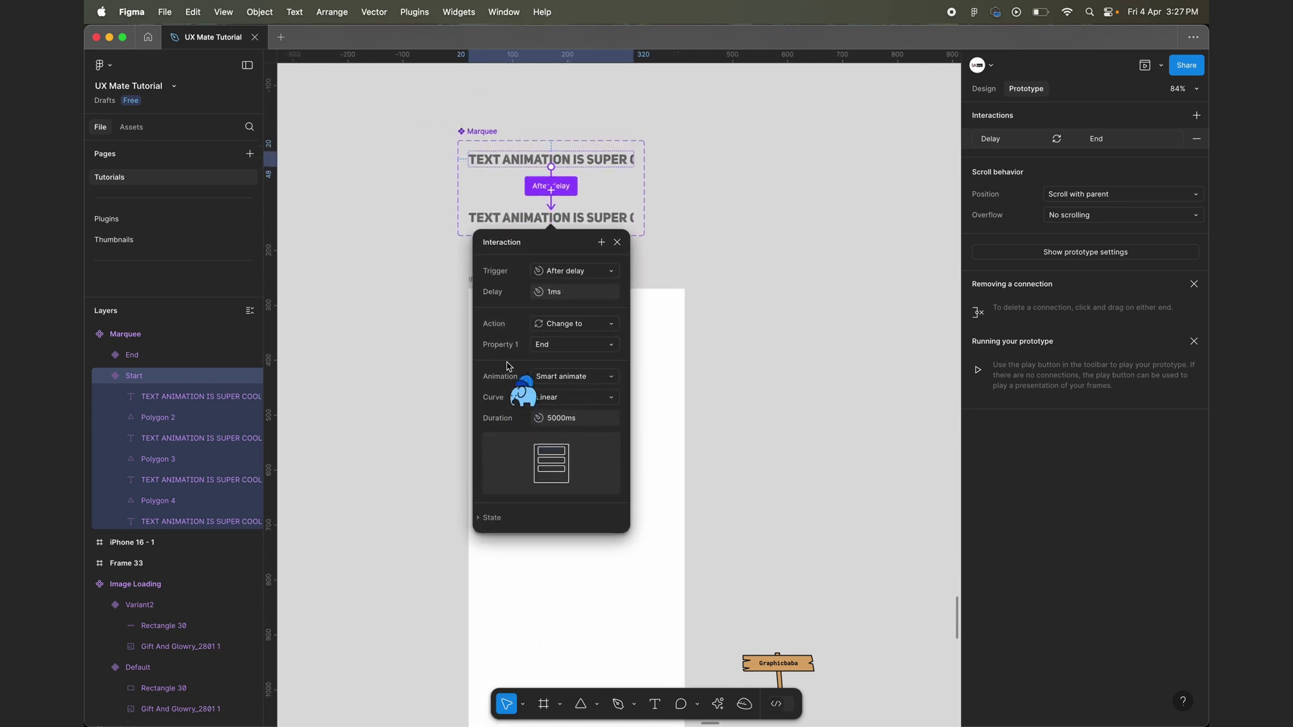
Connect the End variant back to Start with an After delay interaction of 1ms.
click(617, 242)
click(596, 222)
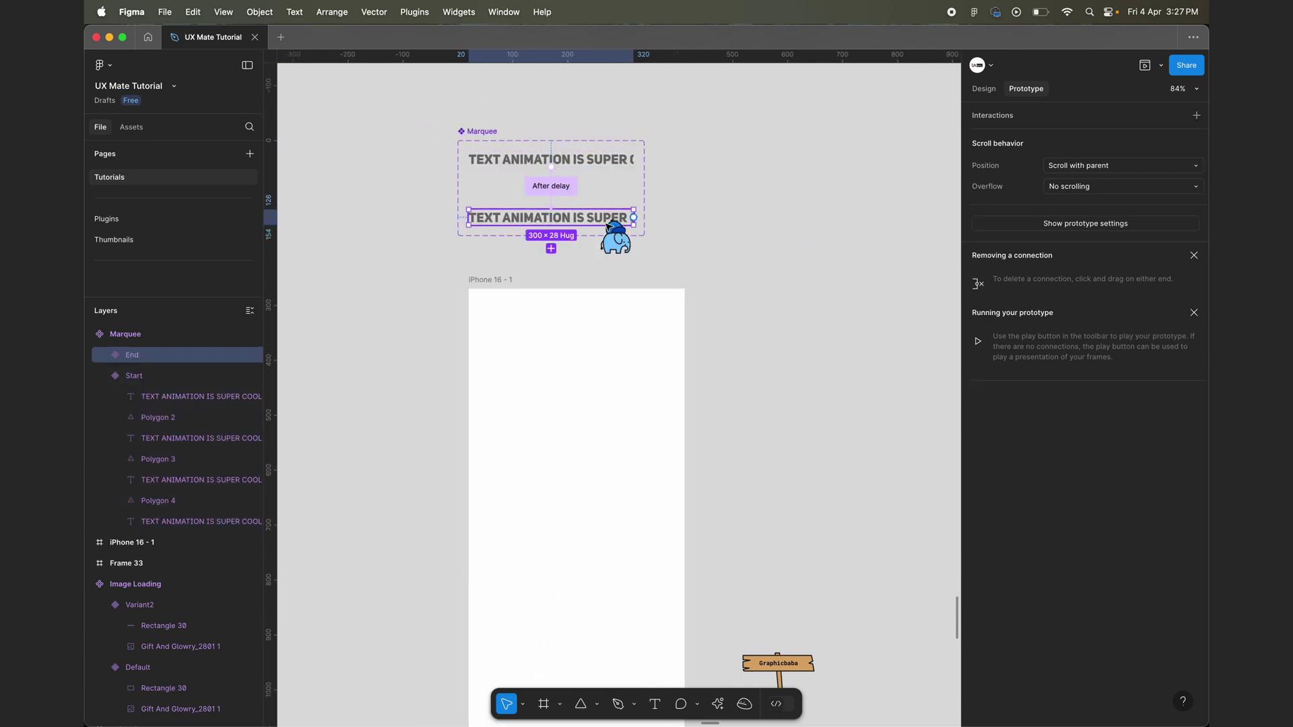
drag(641, 222, 606, 160)
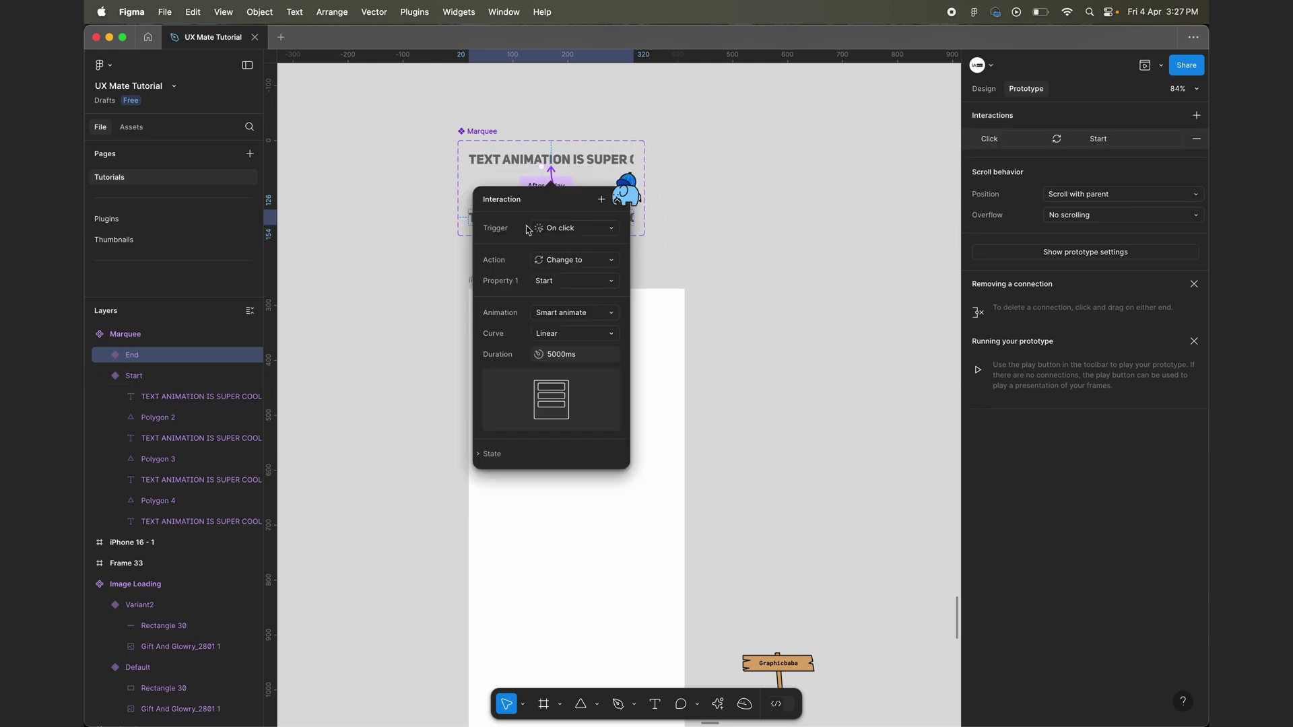
click(590, 232)
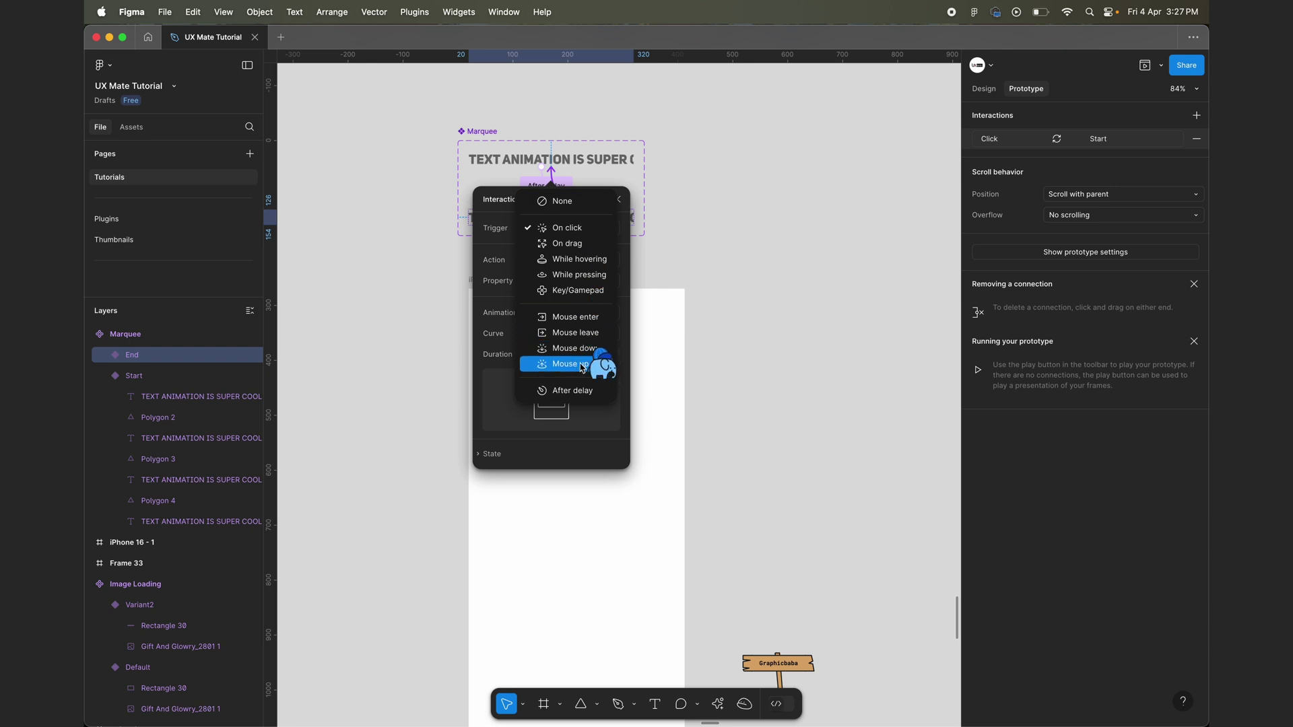
click(582, 389)
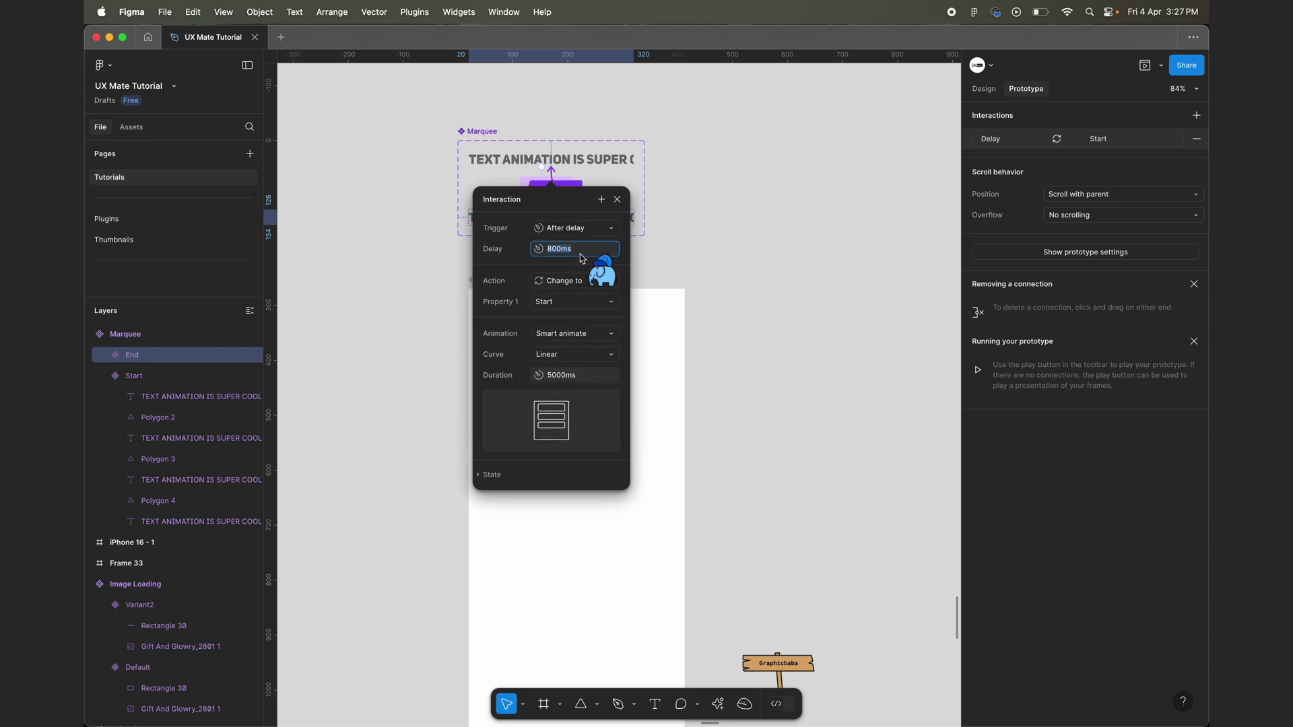
text(1)
click(582, 377)
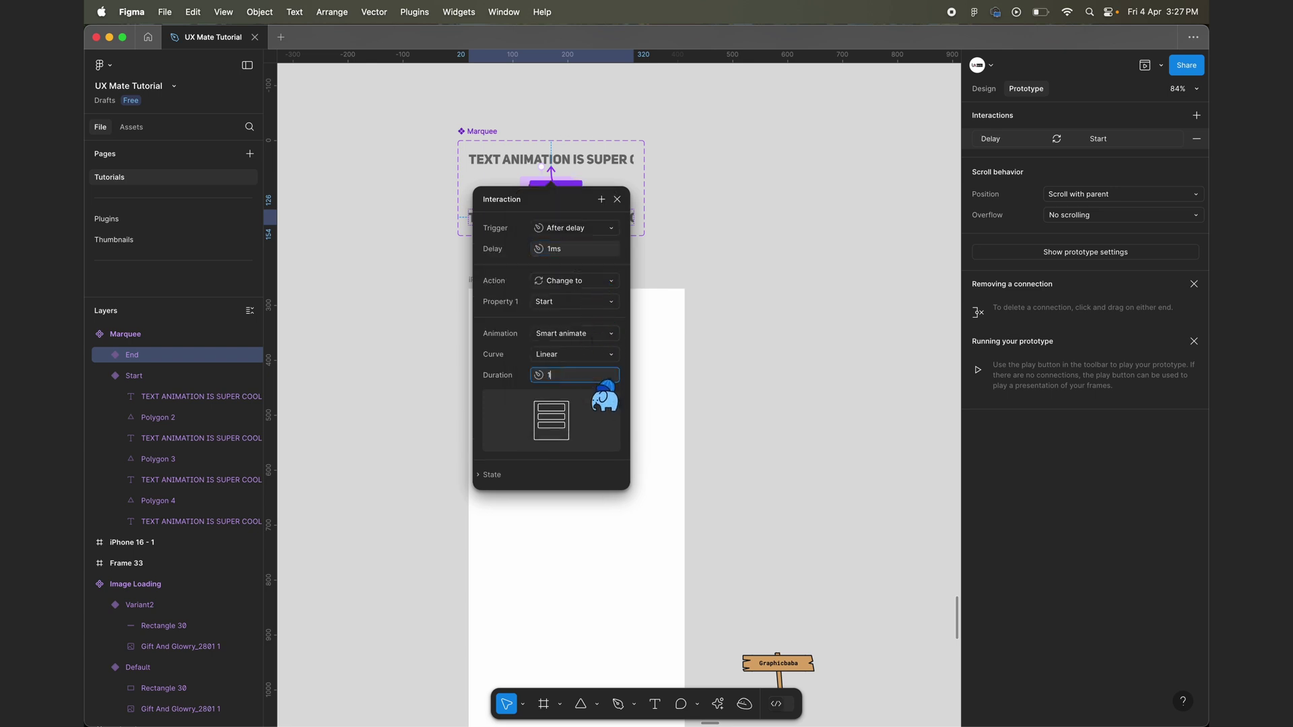
click(731, 340)
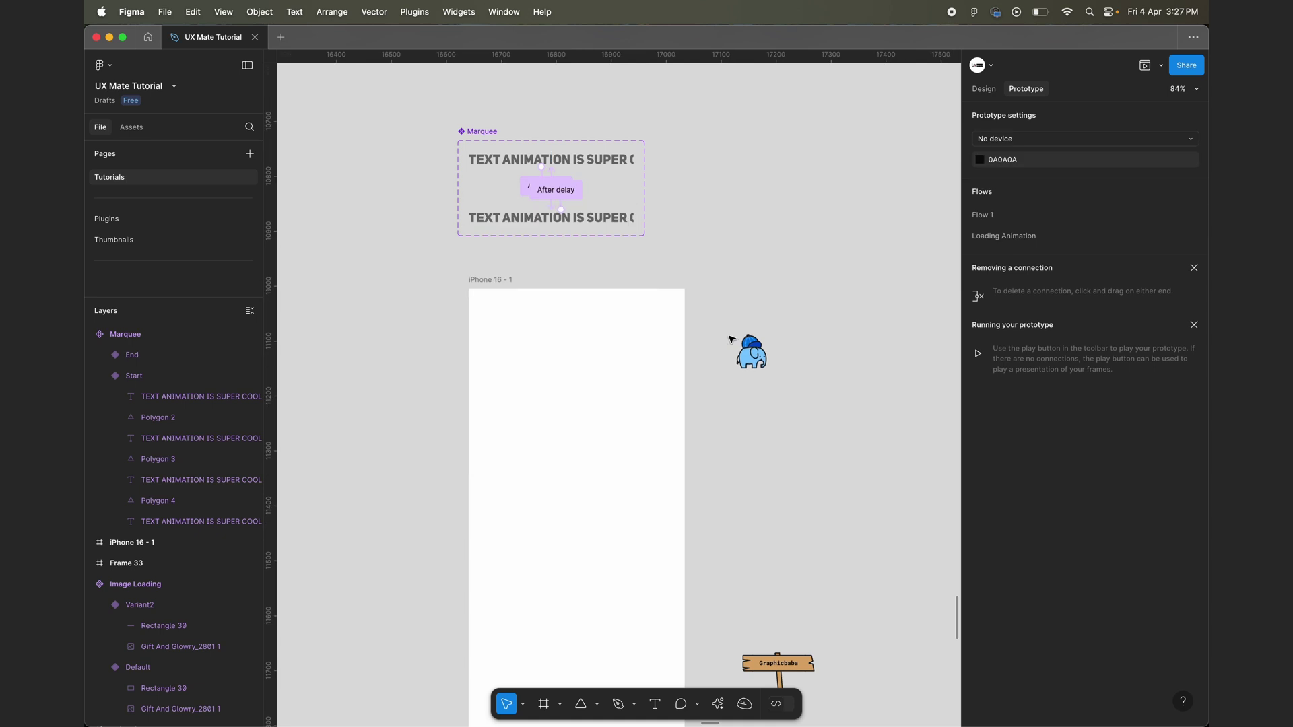
Align the End variant's auto-layout content to the right so the sentence's tail shows.
click(984, 88)
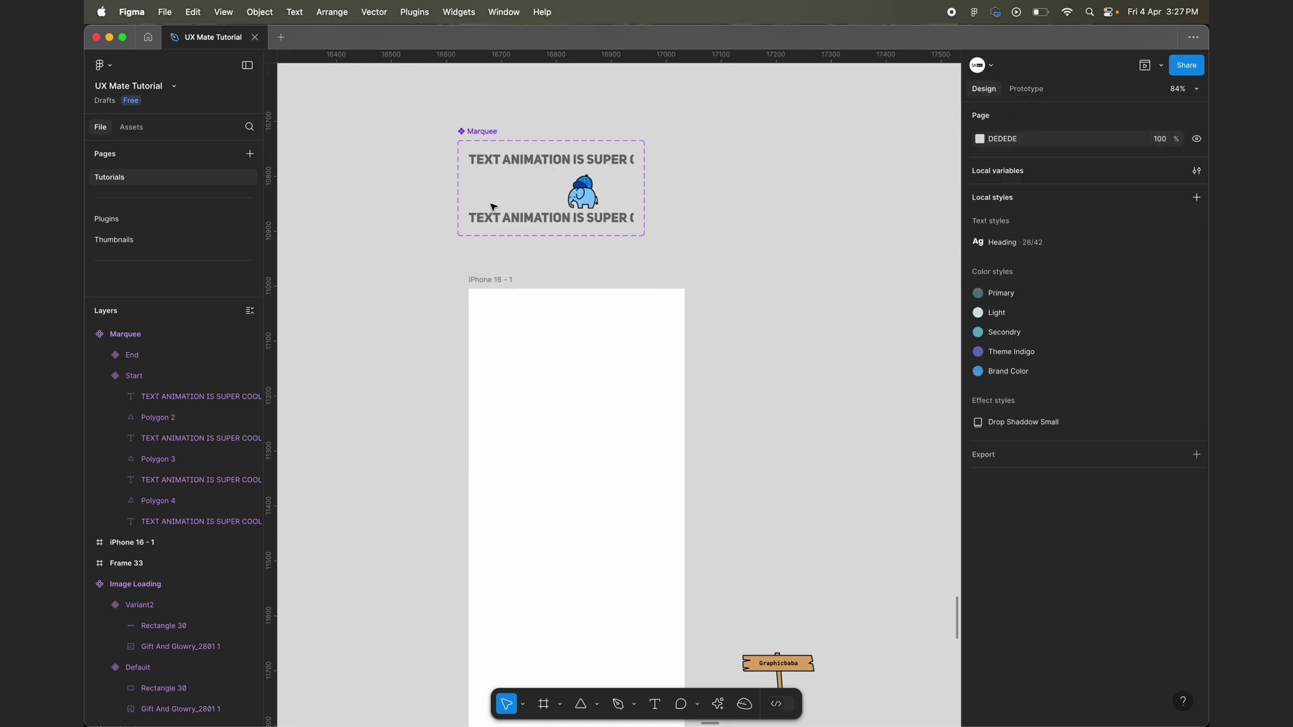
click(512, 215)
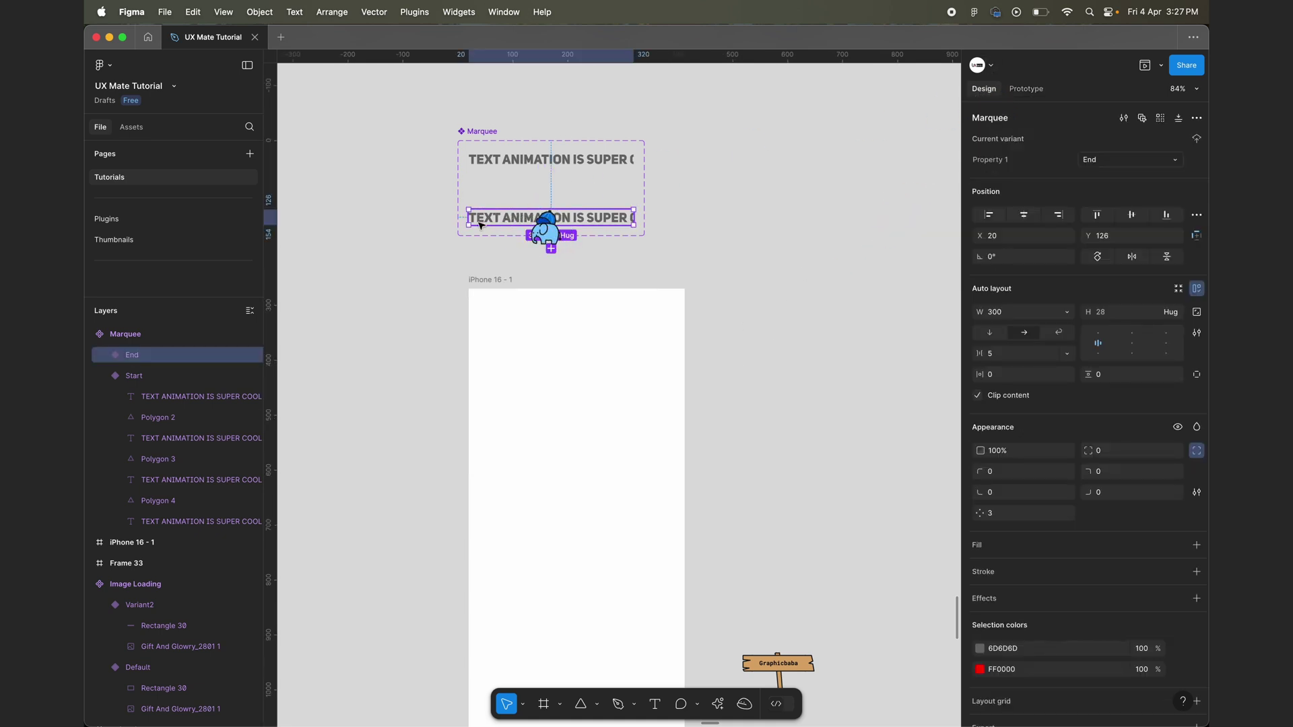
click(1167, 344)
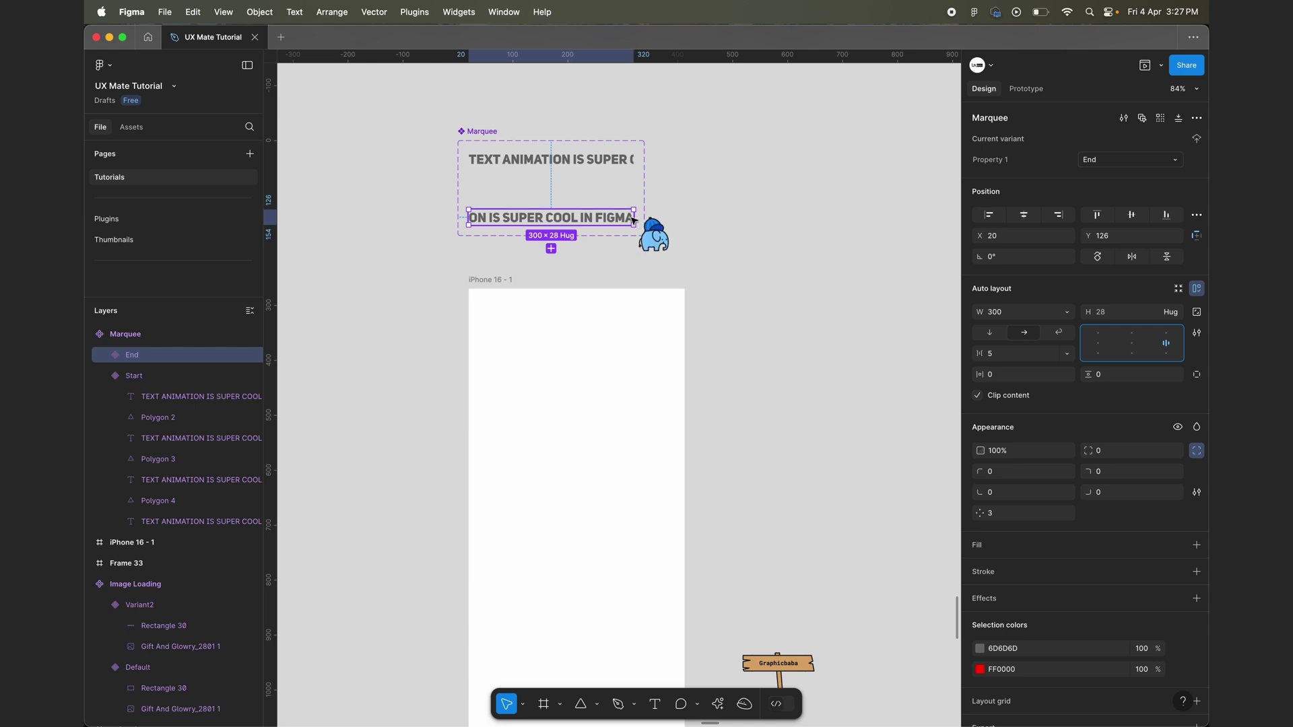
Expand the End variant's layers to check its first text layer, then select Start.
click(105, 355)
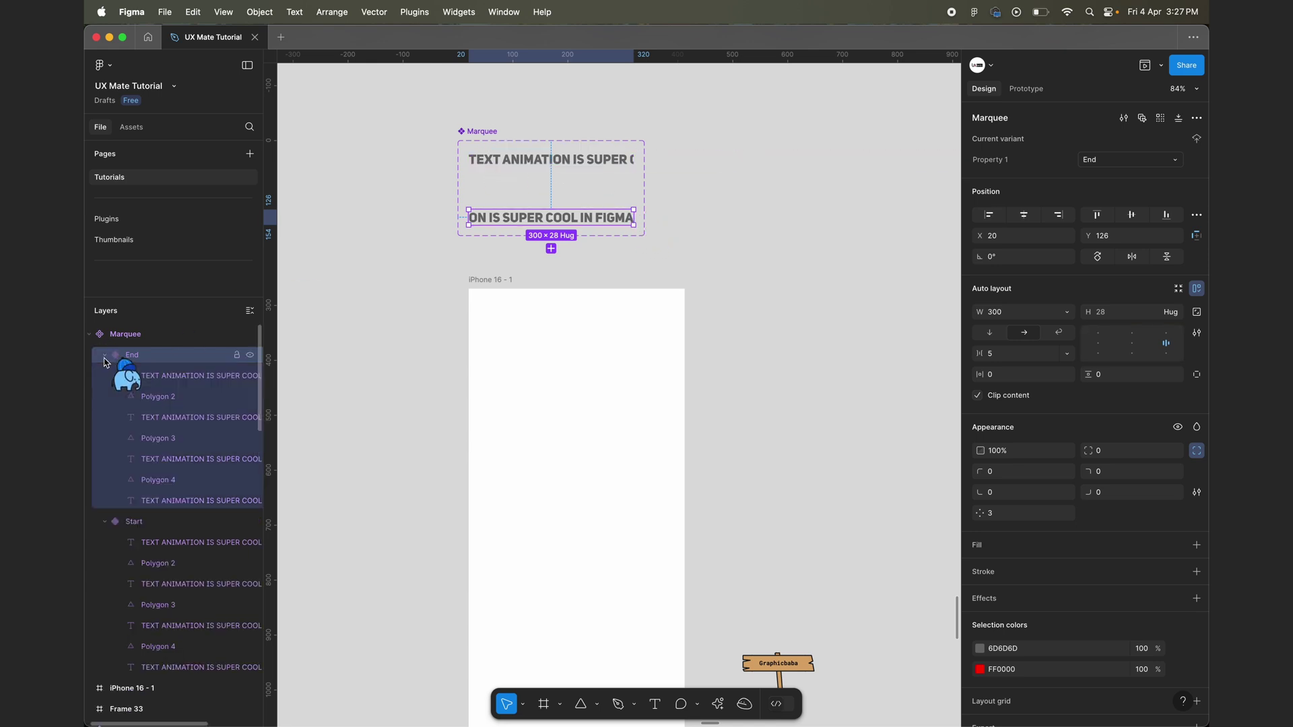
click(165, 384)
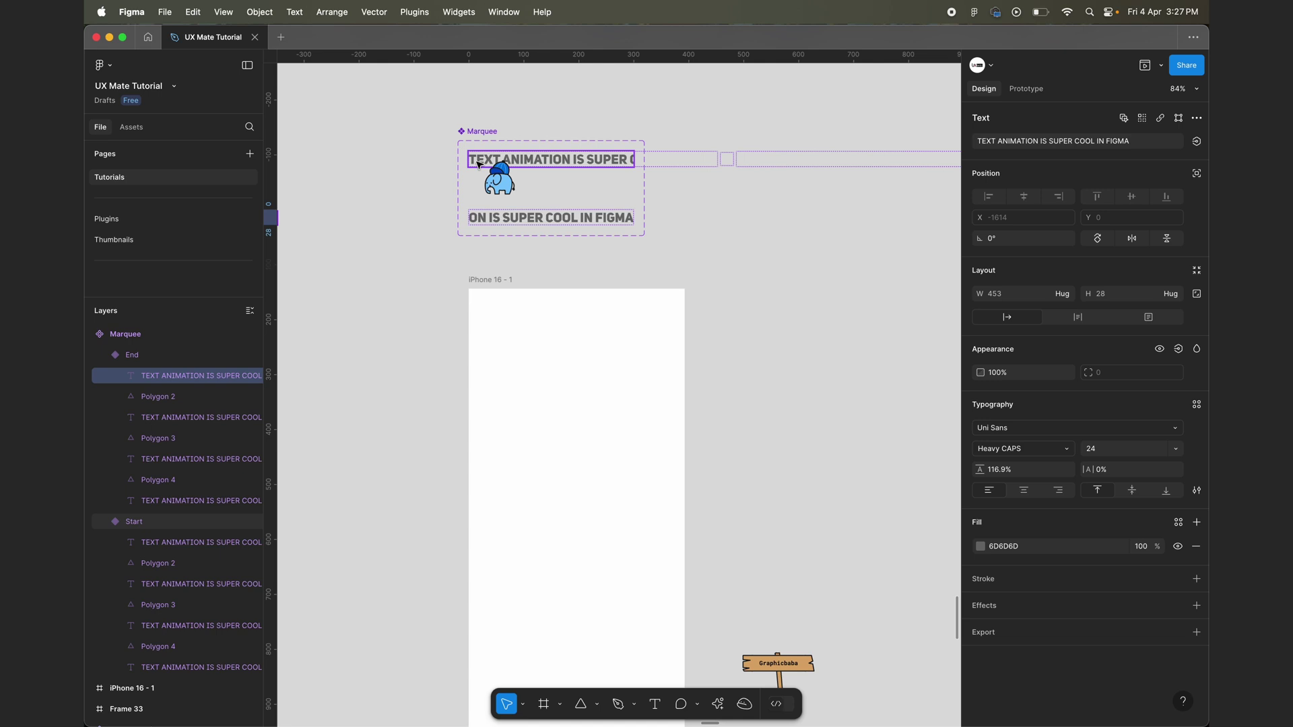
click(500, 161)
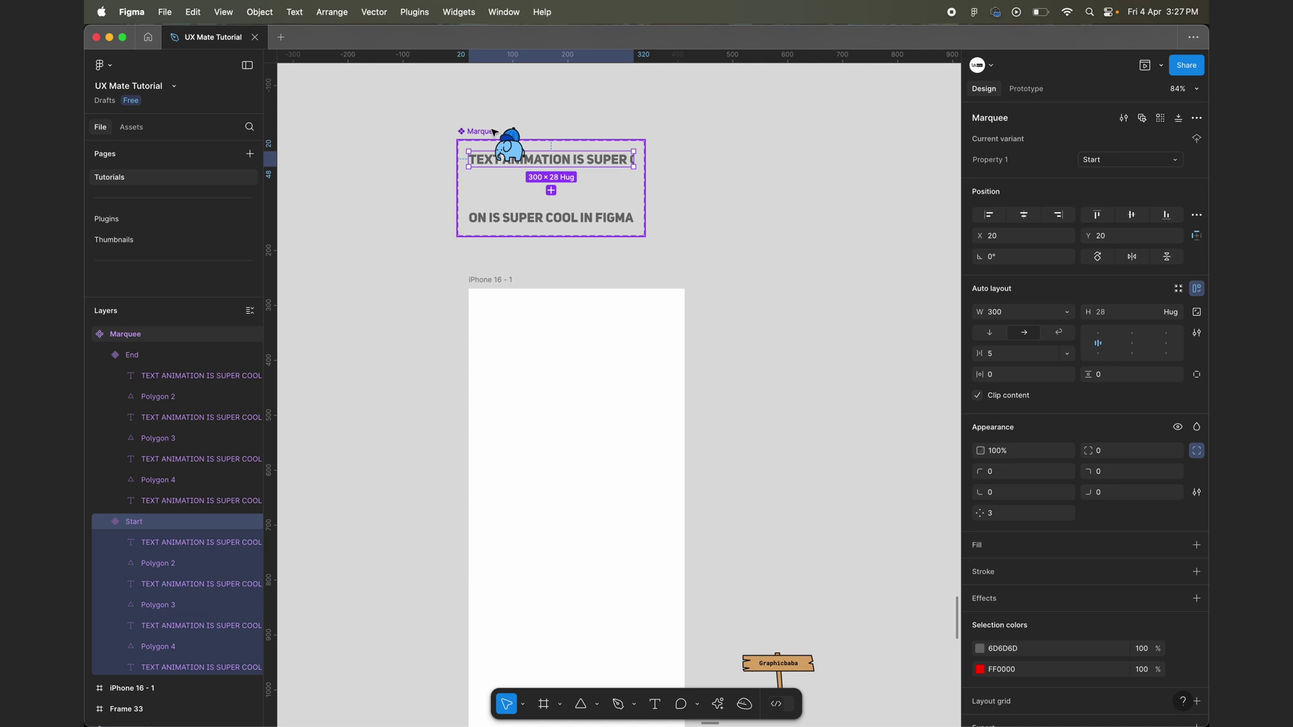
Place a Marquee instance in the iPhone 16 - 1 frame and preview the prototype.
drag(497, 159, 518, 332)
scroll(532, 344, down, 5)
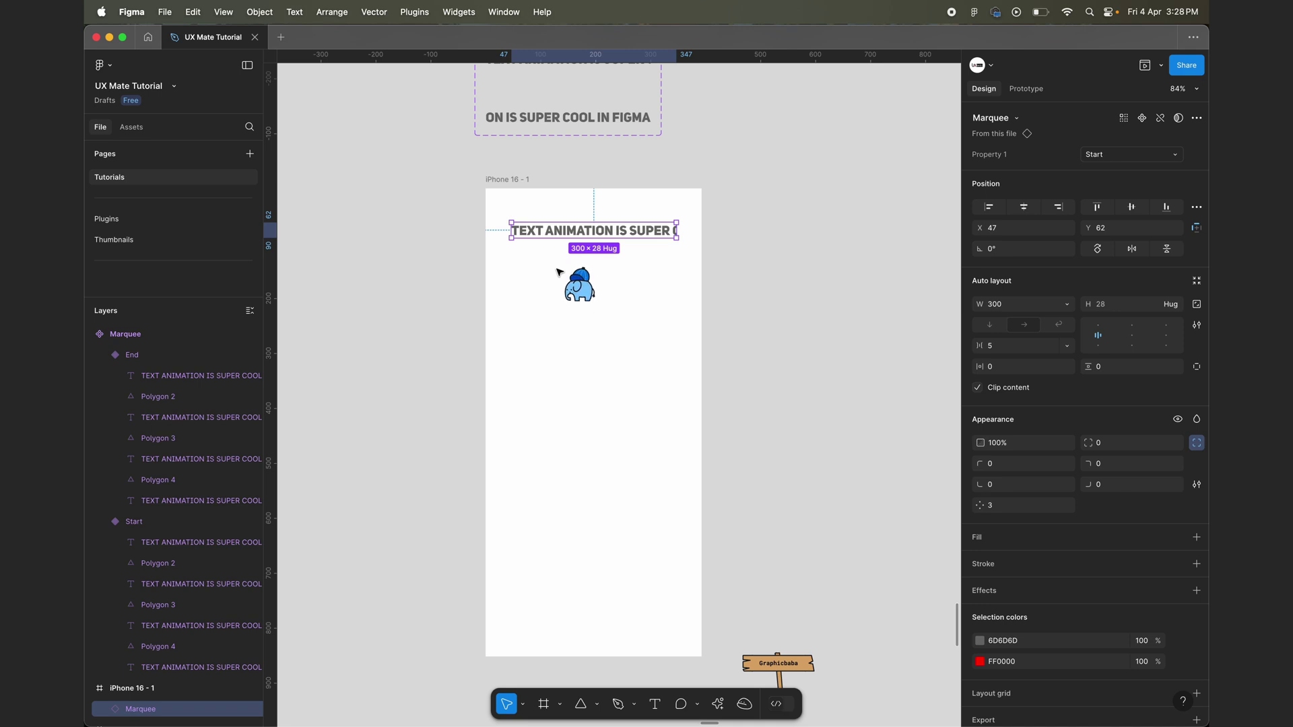
click(1146, 64)
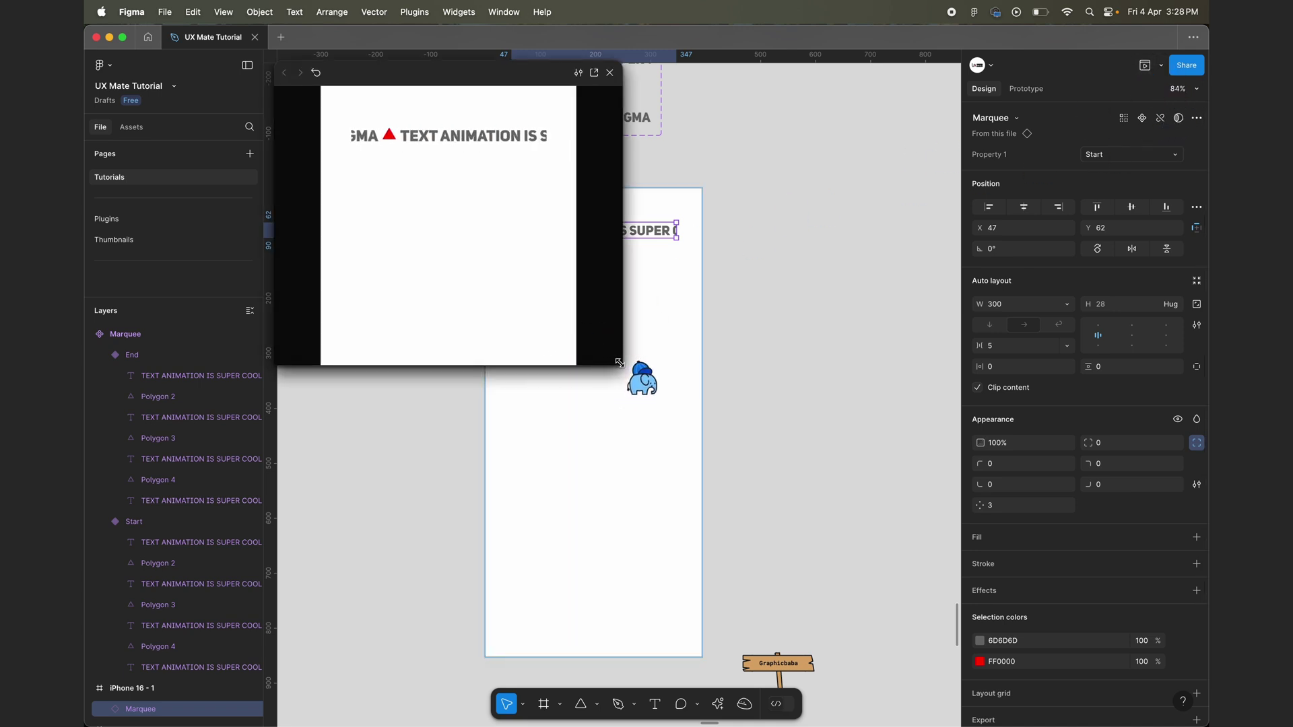
drag(619, 363, 740, 603)
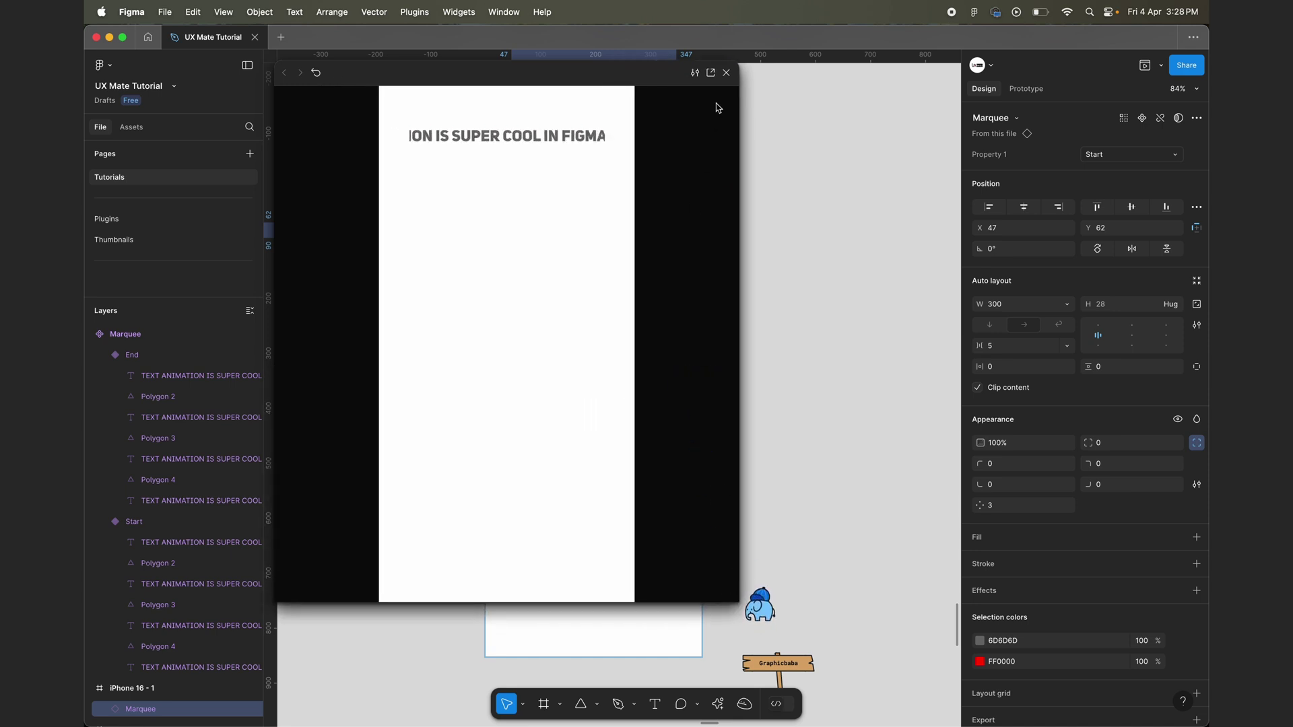
click(727, 72)
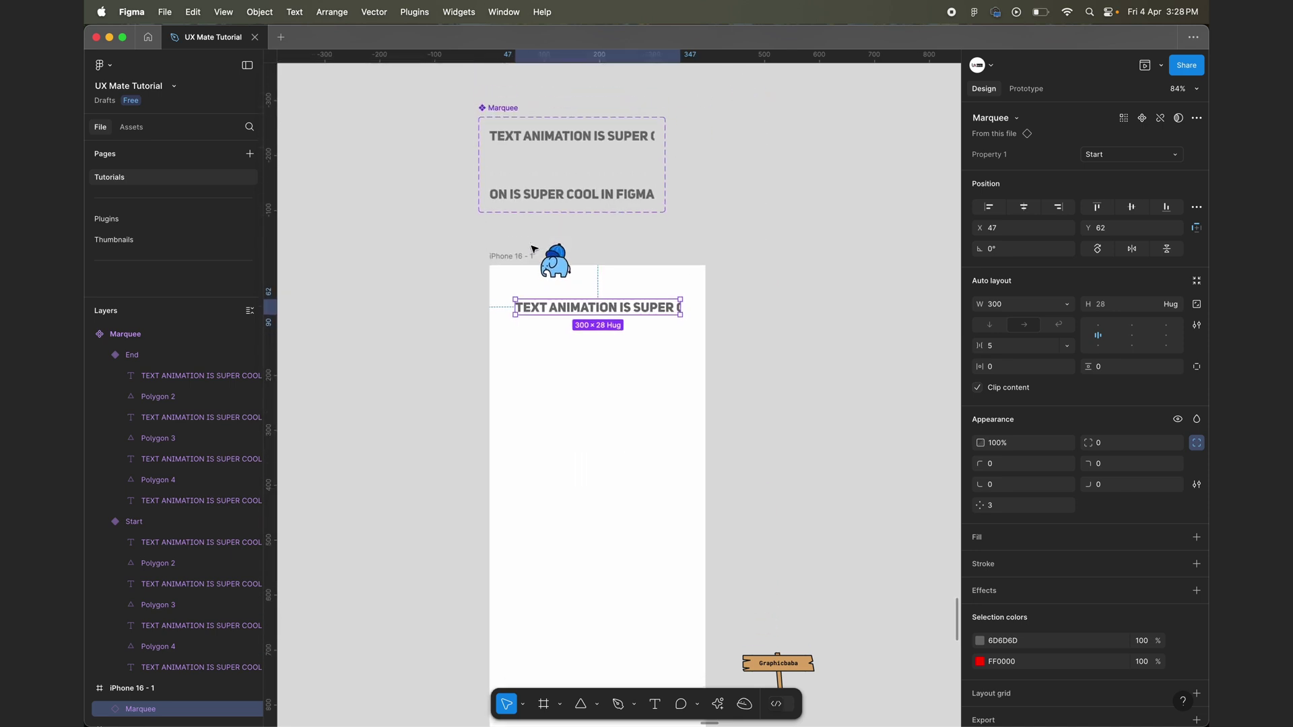
scroll(532, 249, up, 1)
click(573, 143)
Lengthen the Start-to-End transition duration from 5000ms to 10000ms.
click(1026, 88)
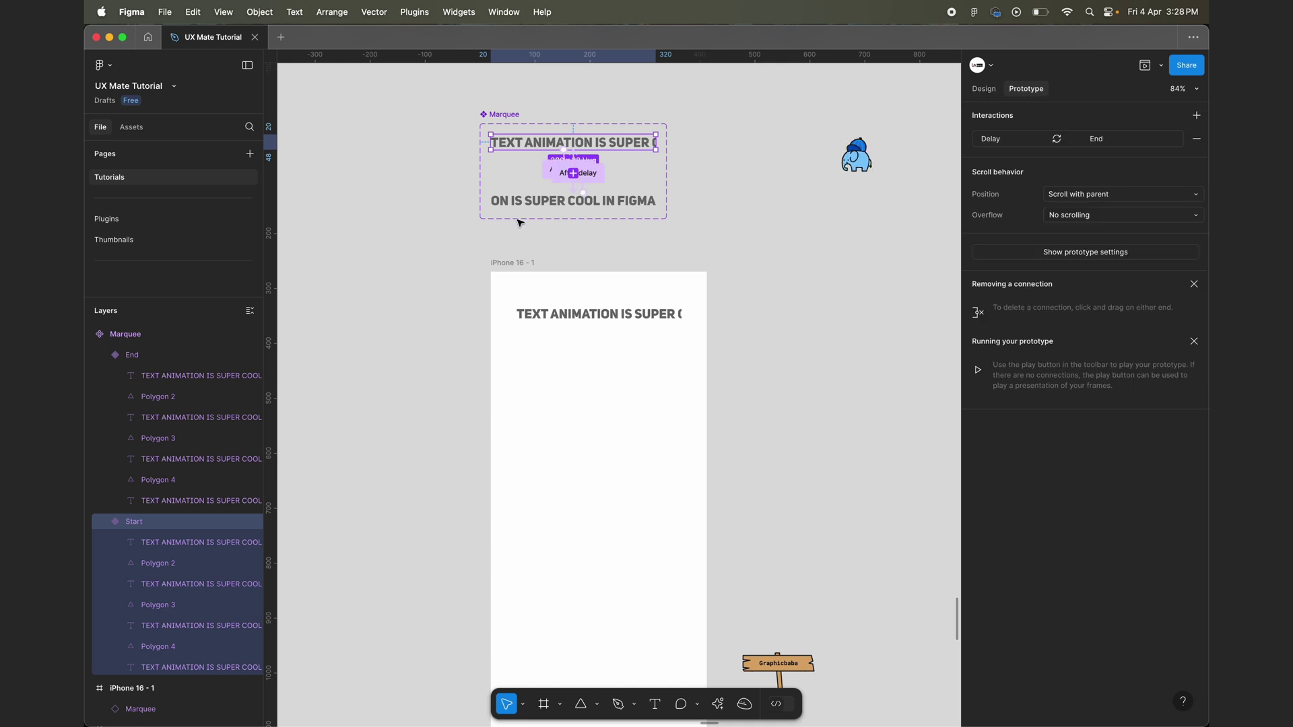
scroll(577, 192, up, 5)
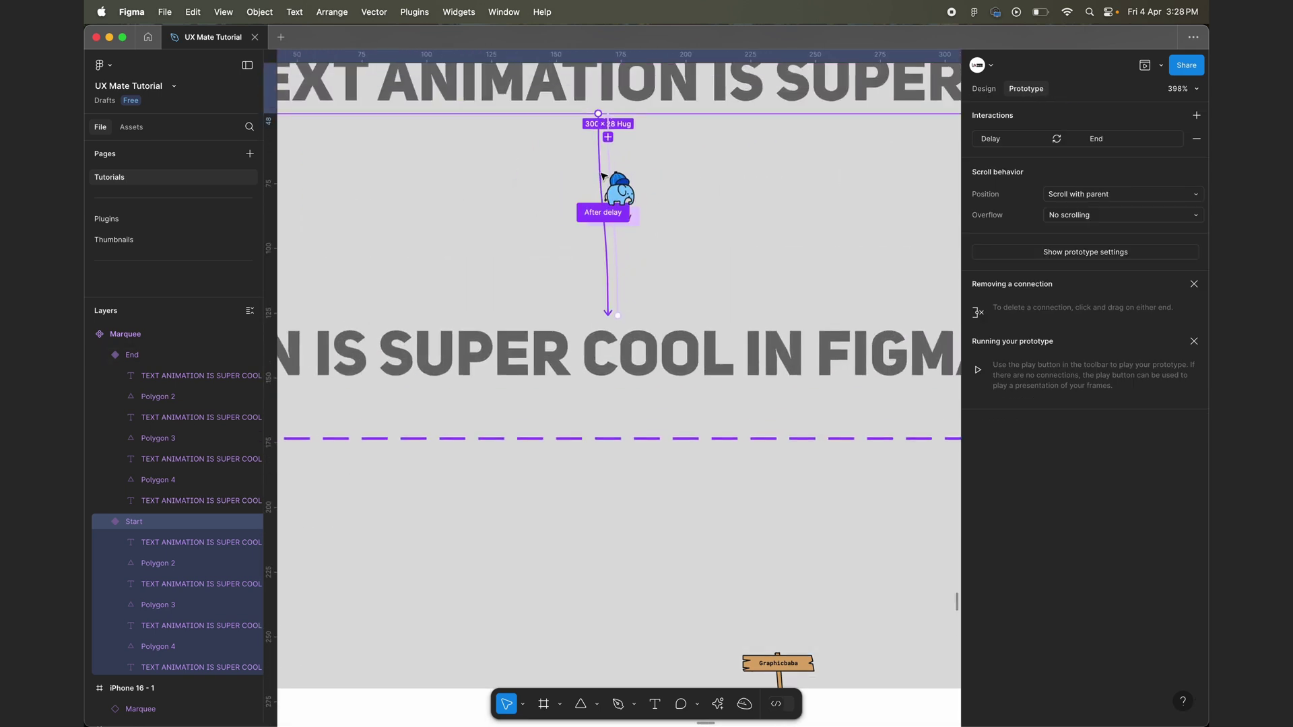
click(602, 176)
click(606, 382)
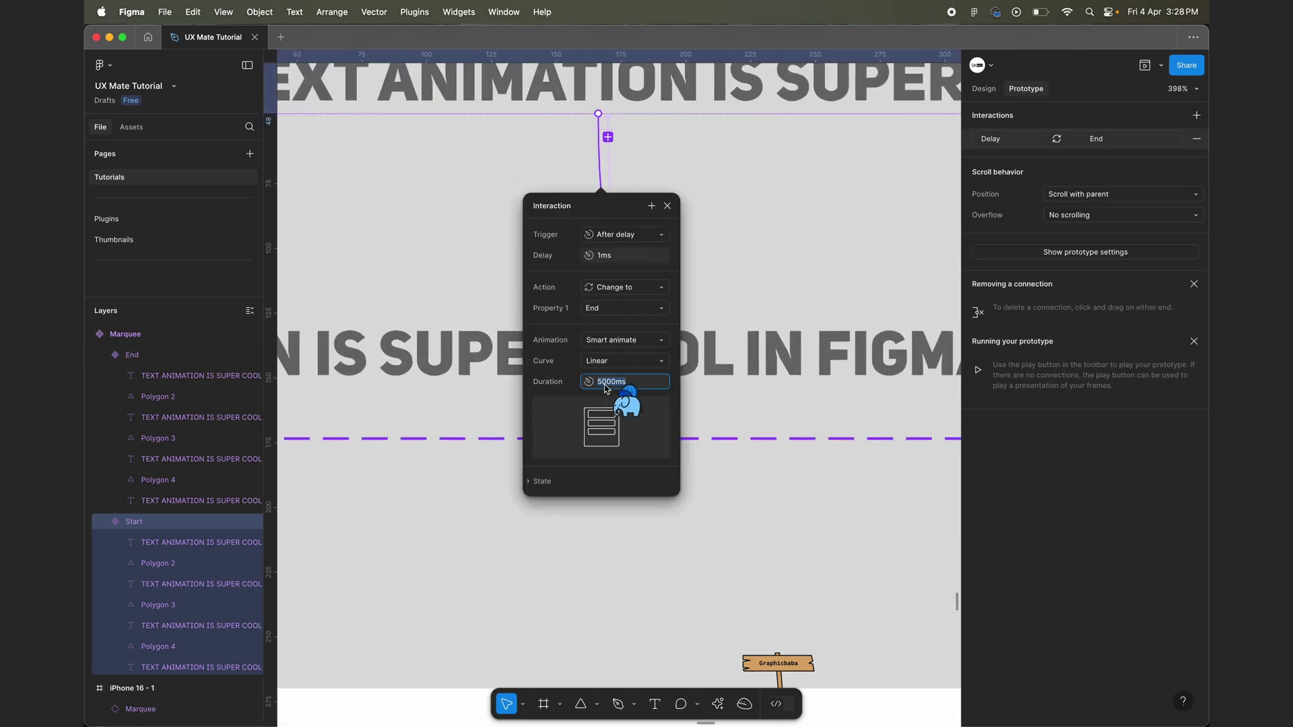
text(10000ms)
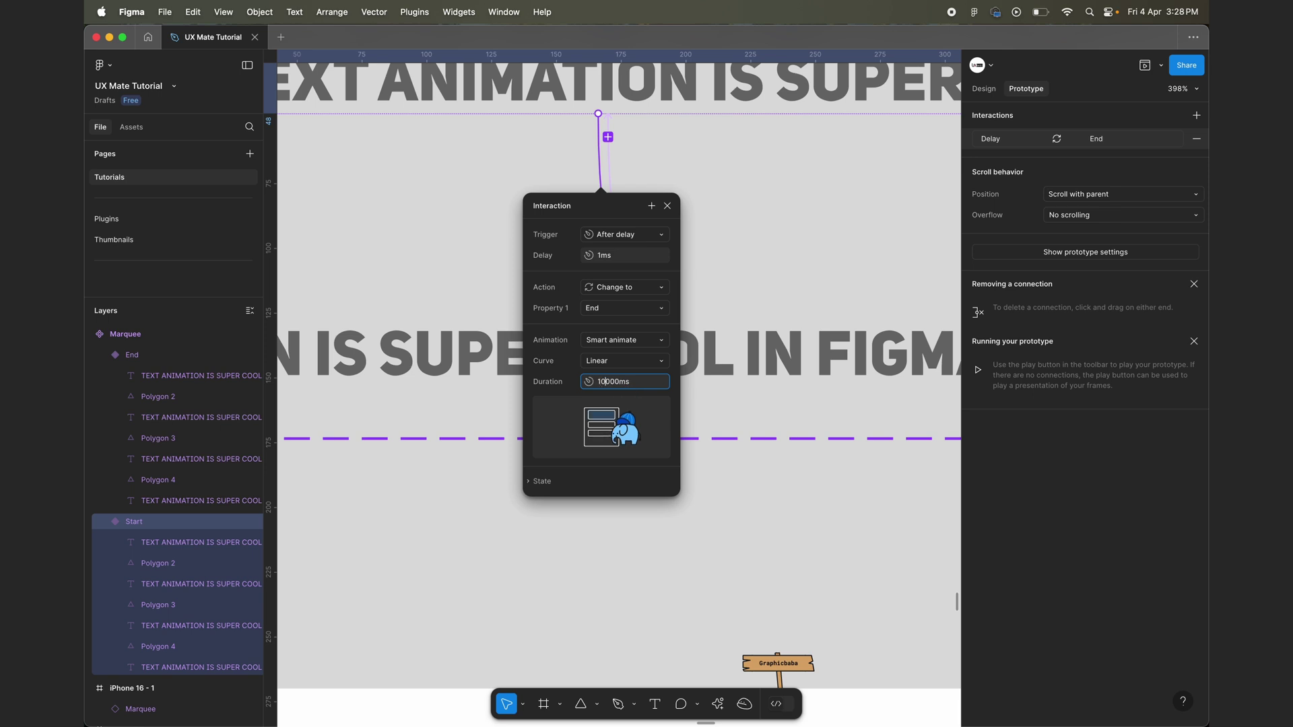
click(779, 283)
scroll(779, 283, down, 5)
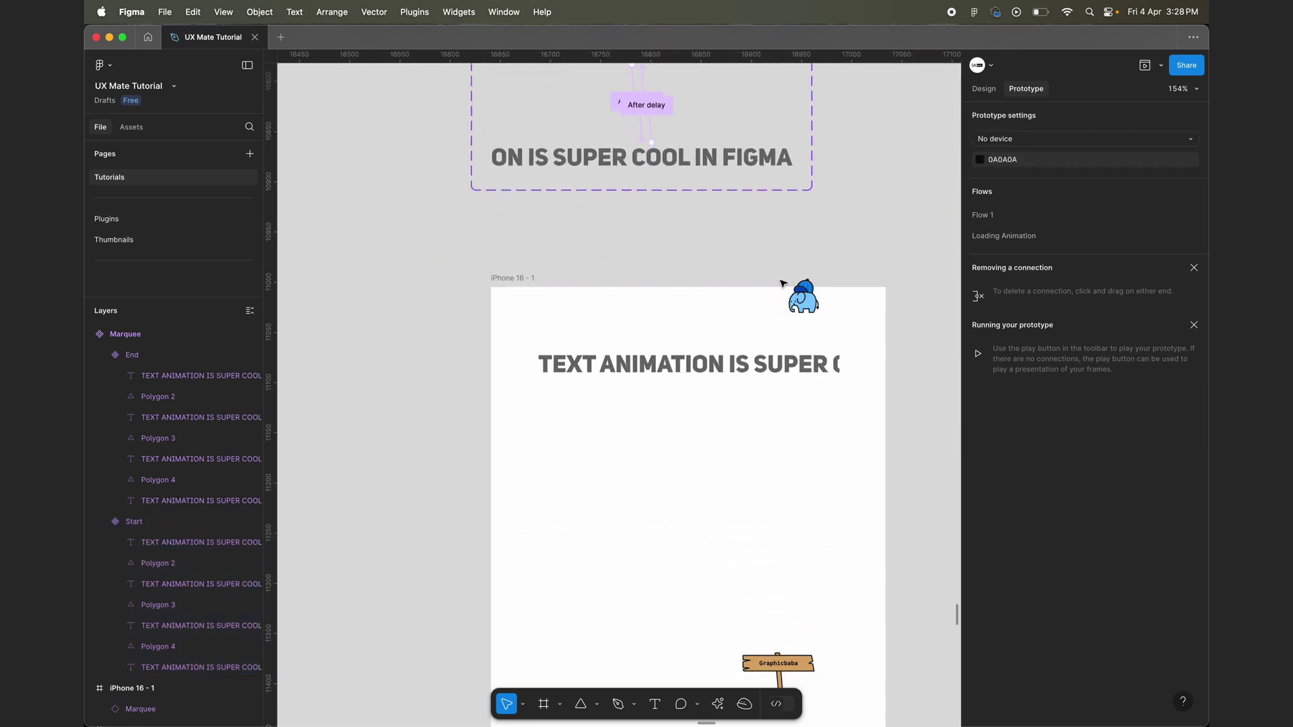
click(728, 367)
click(1143, 66)
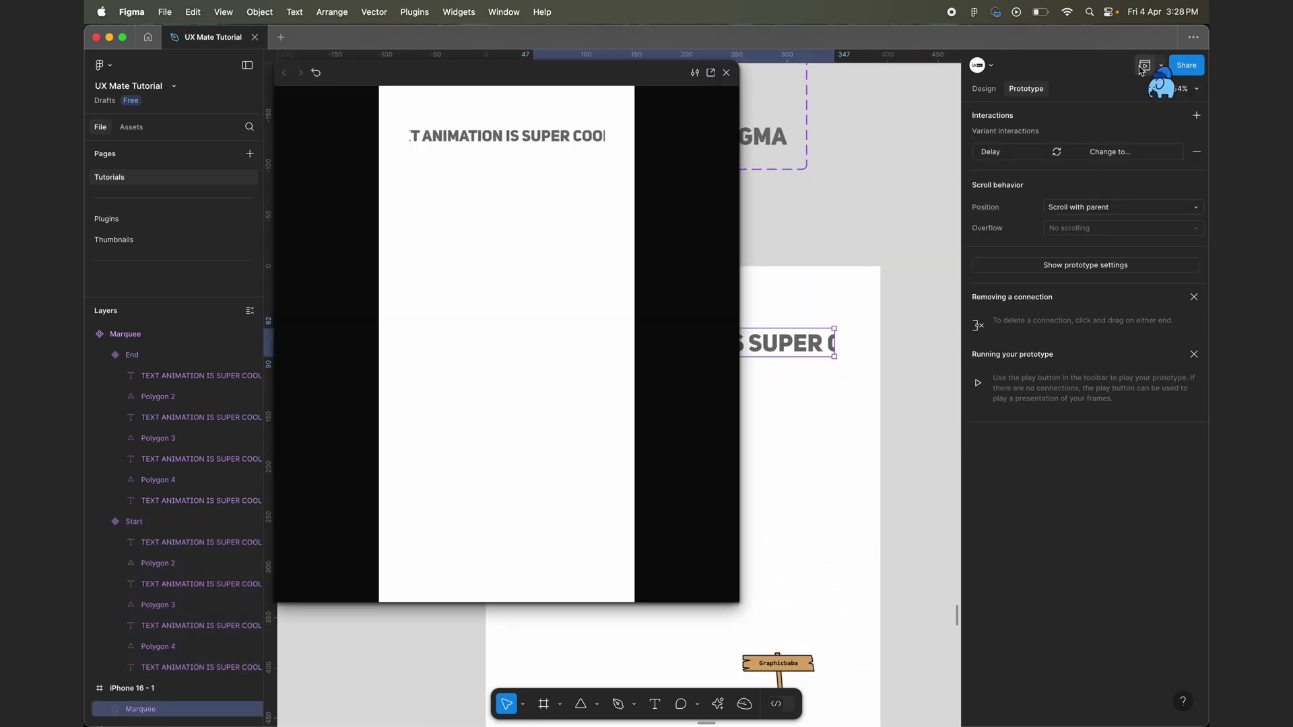